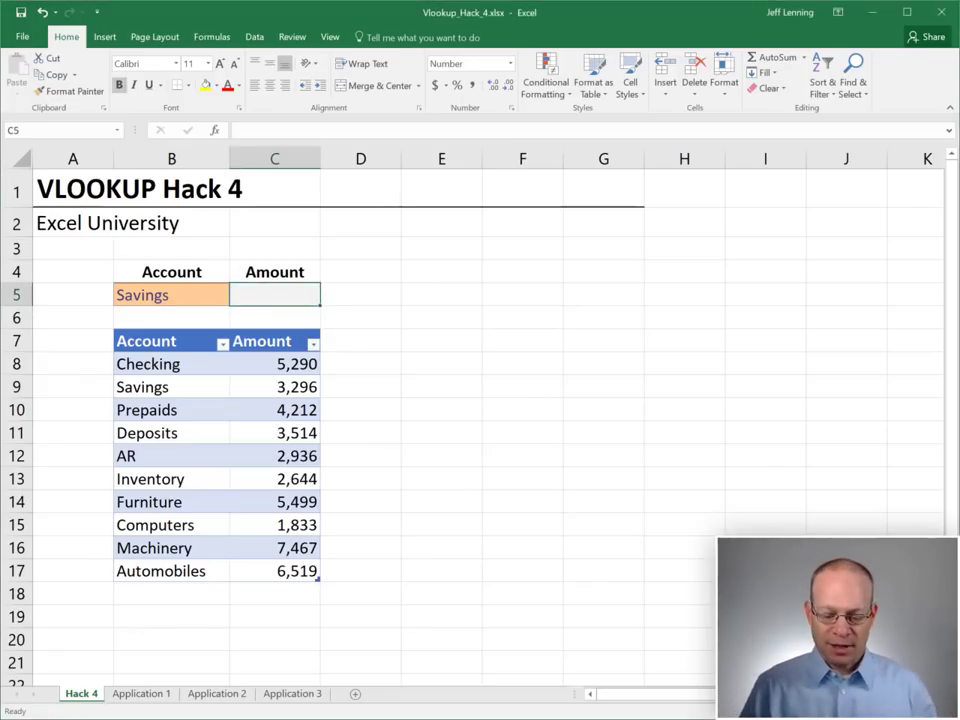
# Enter =VLOOKUP(B5,Table1,2,0) in C5 so it returns 3,296 for Savings
pyautogui.write('=vl')
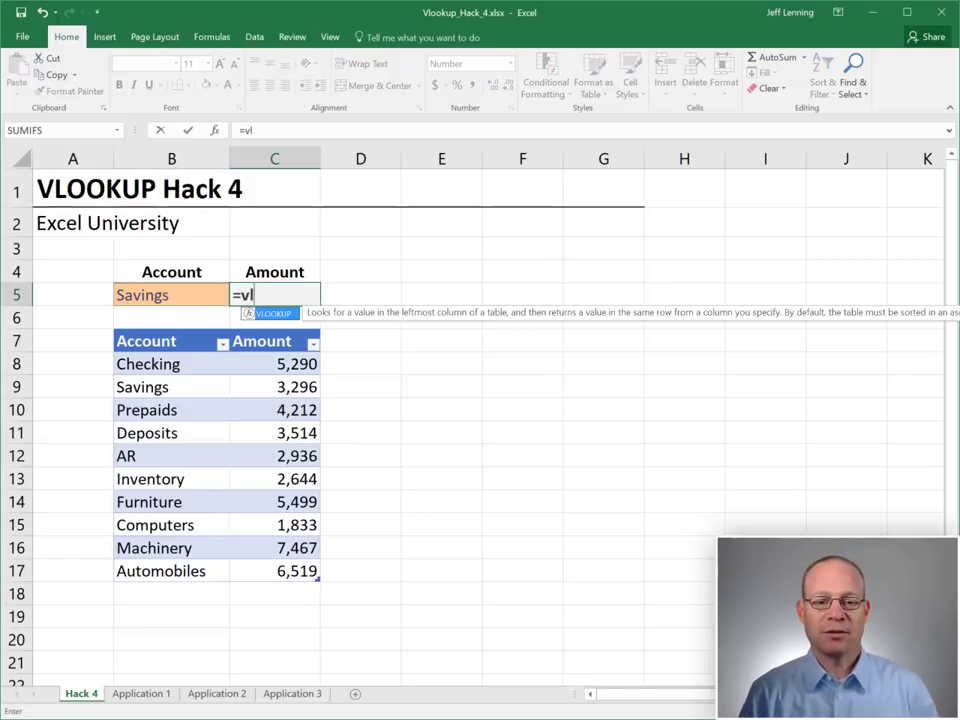
pyautogui.press('Tab')
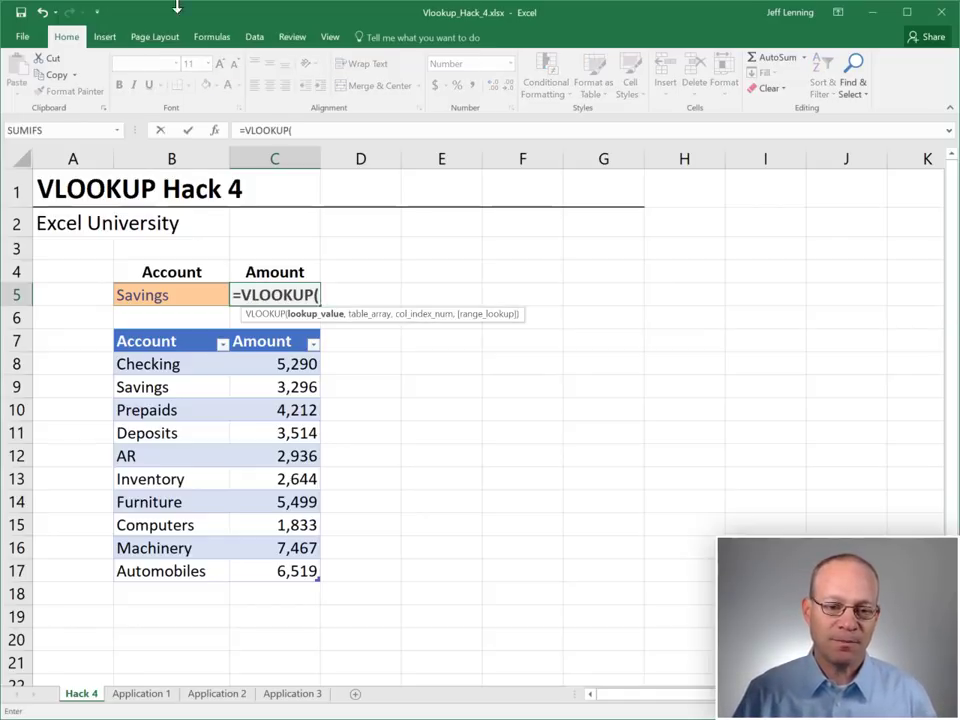
pyautogui.click(176, 294)
pyautogui.write(',')
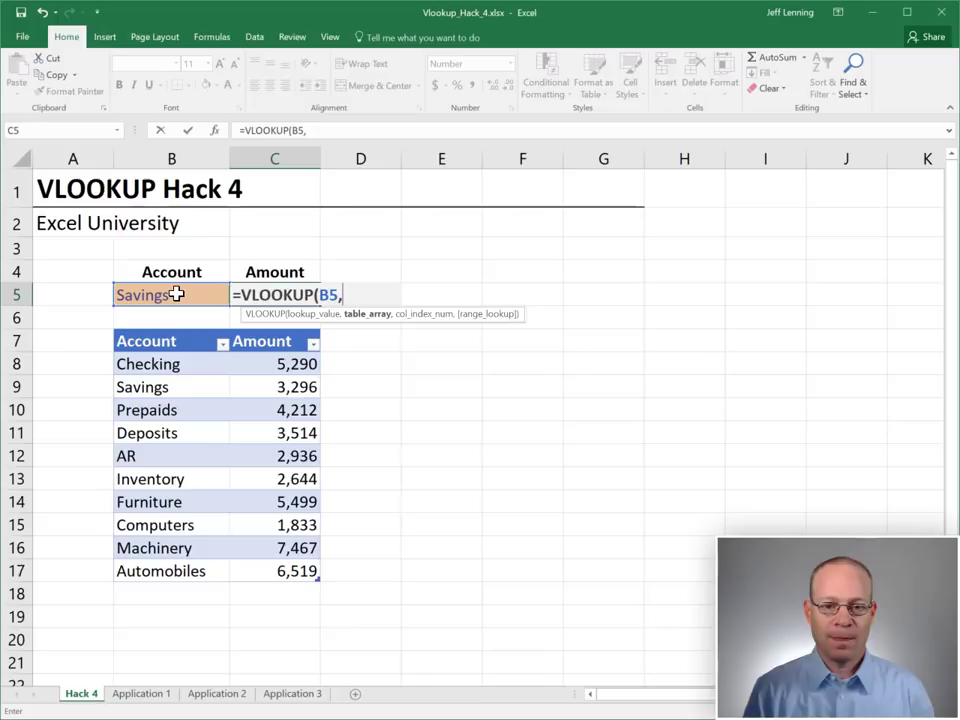
pyautogui.moveTo(189, 366); pyautogui.dragTo(276, 571)
pyautogui.write(',')
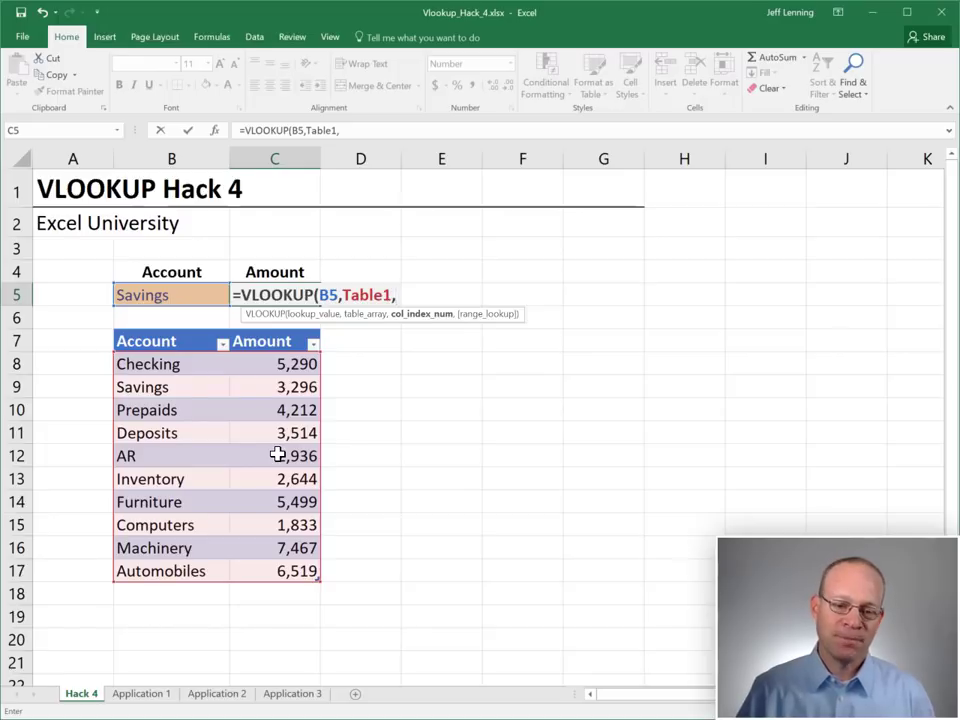
pyautogui.write('2')
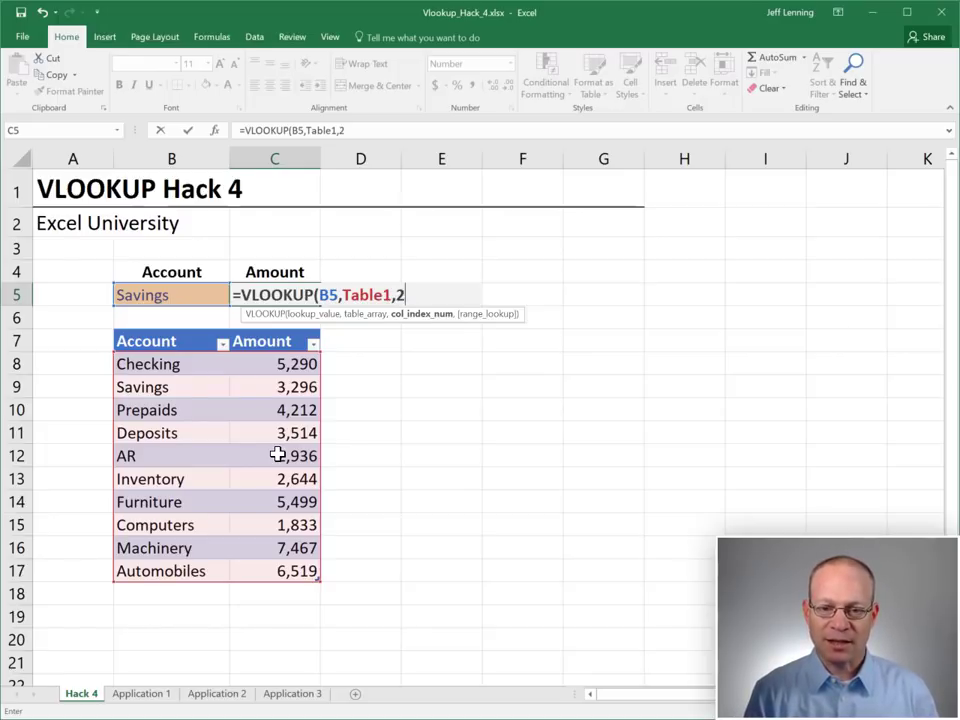
pyautogui.write(',false')
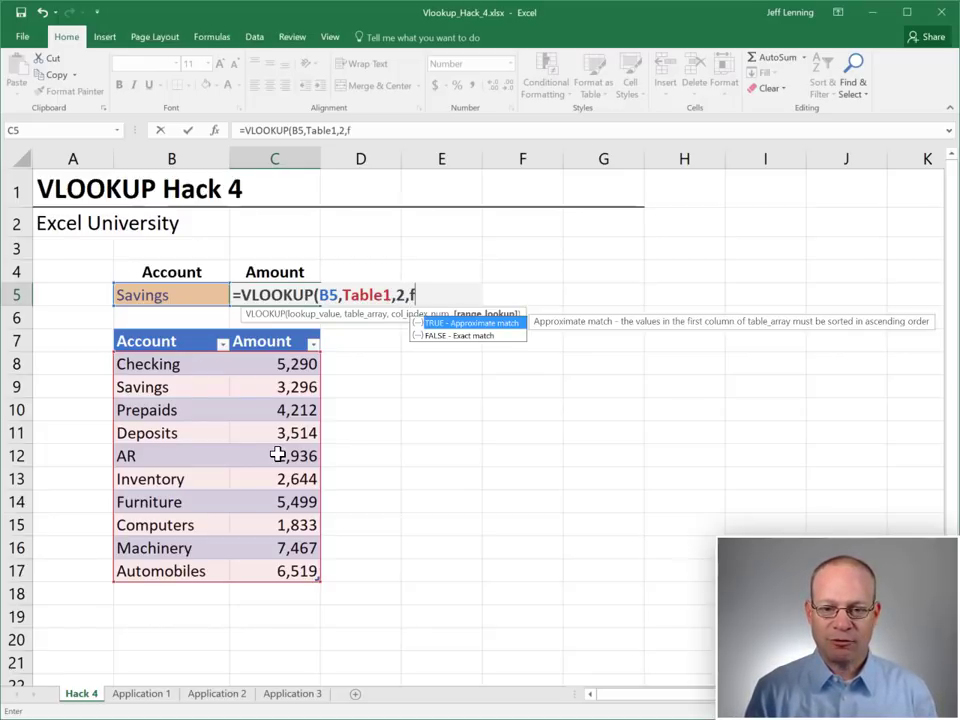
pyautogui.press('BackSpace')
pyautogui.press('BackSpace')
pyautogui.press('BackSpace')
pyautogui.press('BackSpace')
pyautogui.press('BackSpace')
pyautogui.write('0)')
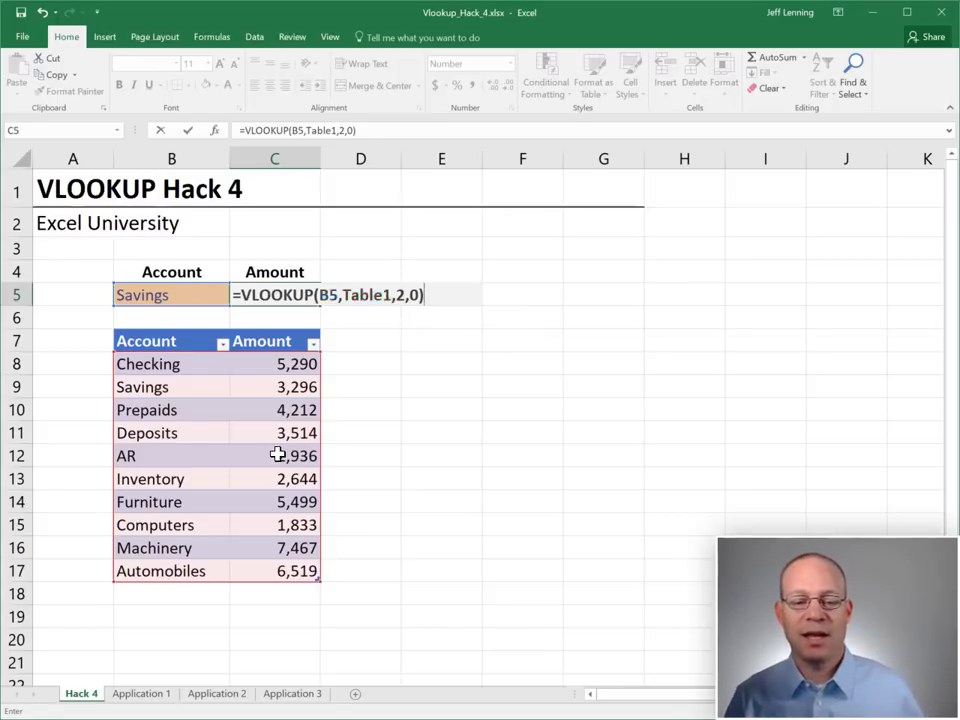
pyautogui.press('Return')
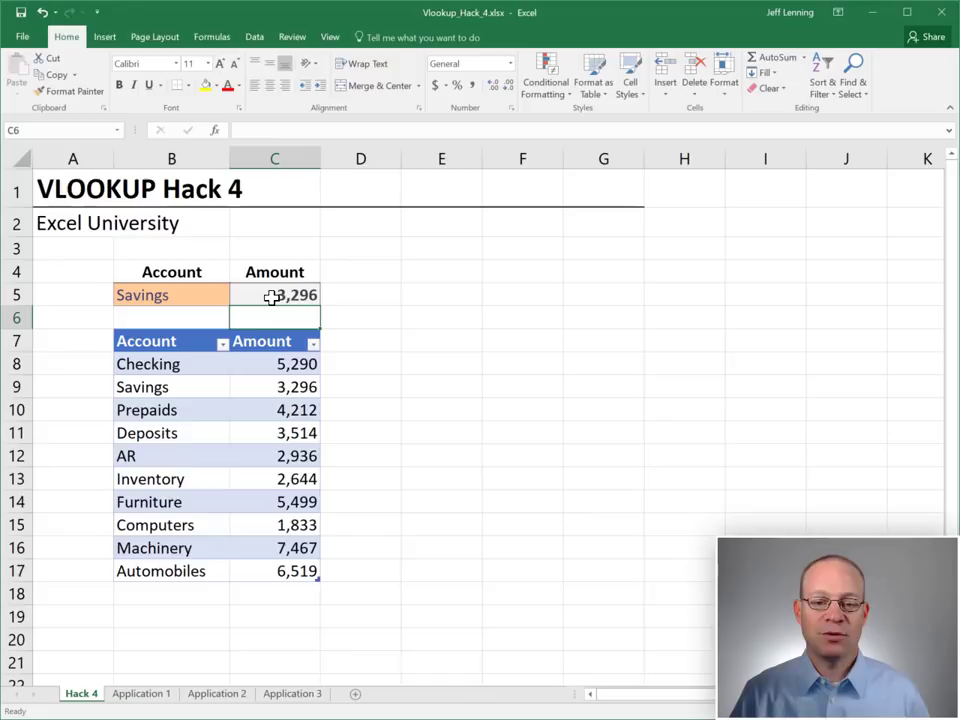
# Replace the column index 2 in C5's VLOOKUP with "Amount", which yields #VALUE!
pyautogui.click(275, 298)
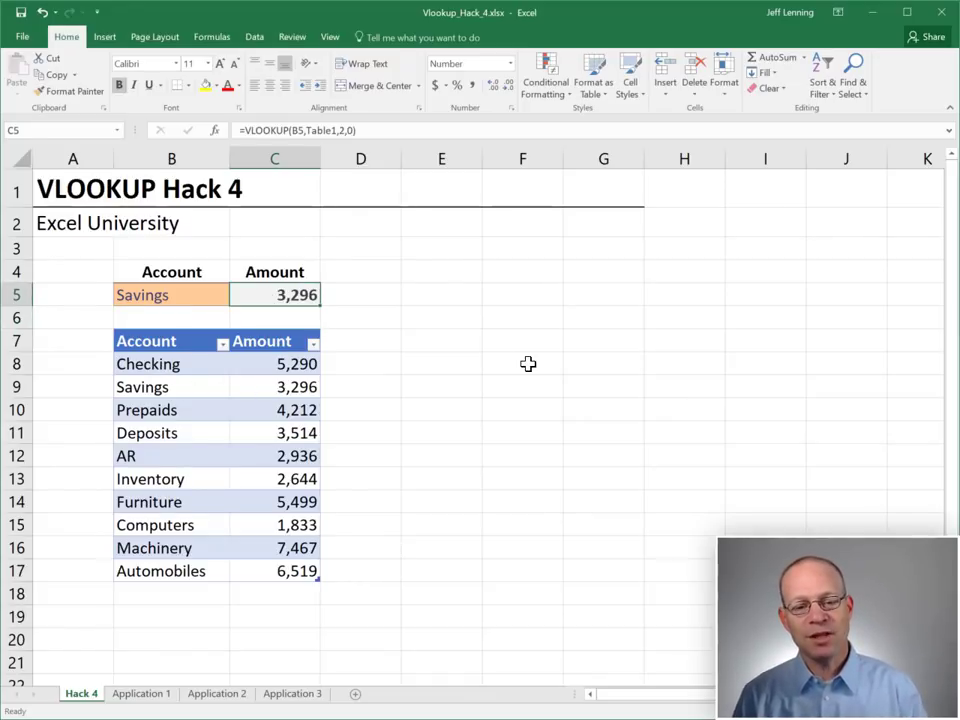
pyautogui.press('F2')
pyautogui.press('Left')
pyautogui.press('Left')
pyautogui.press('Left')
pyautogui.hotkey('shift', 'Left')
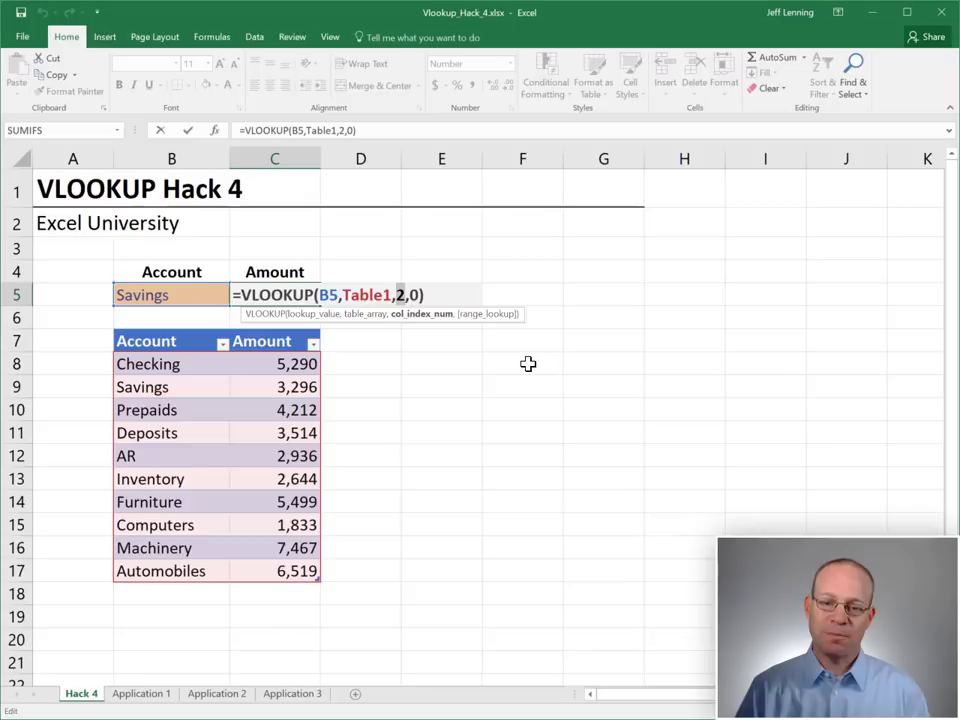
pyautogui.write('"A')
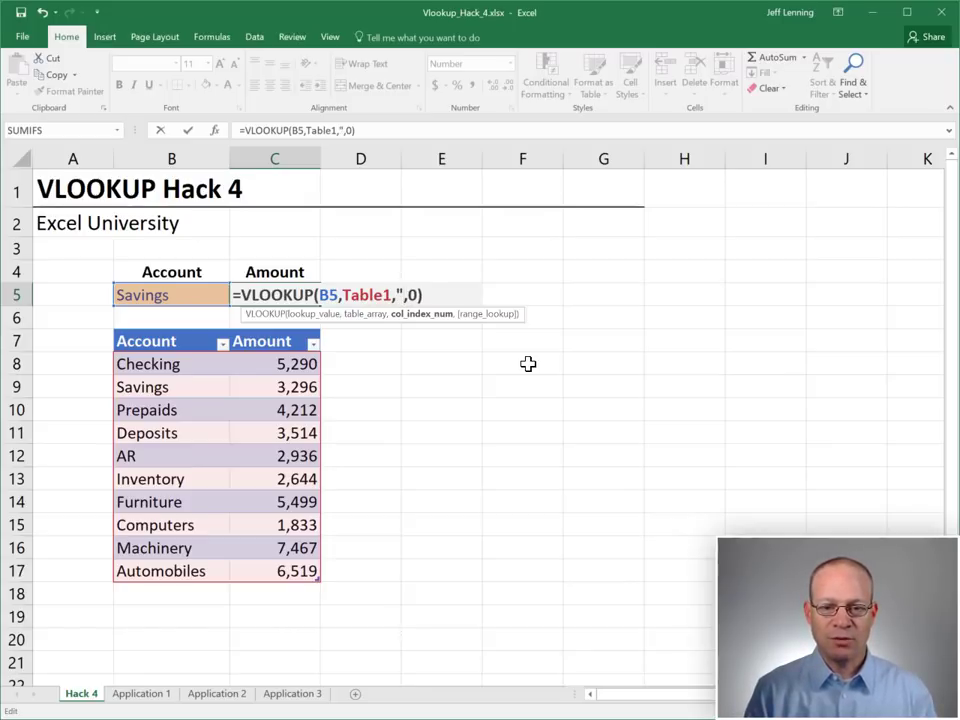
pyautogui.write('mount"')
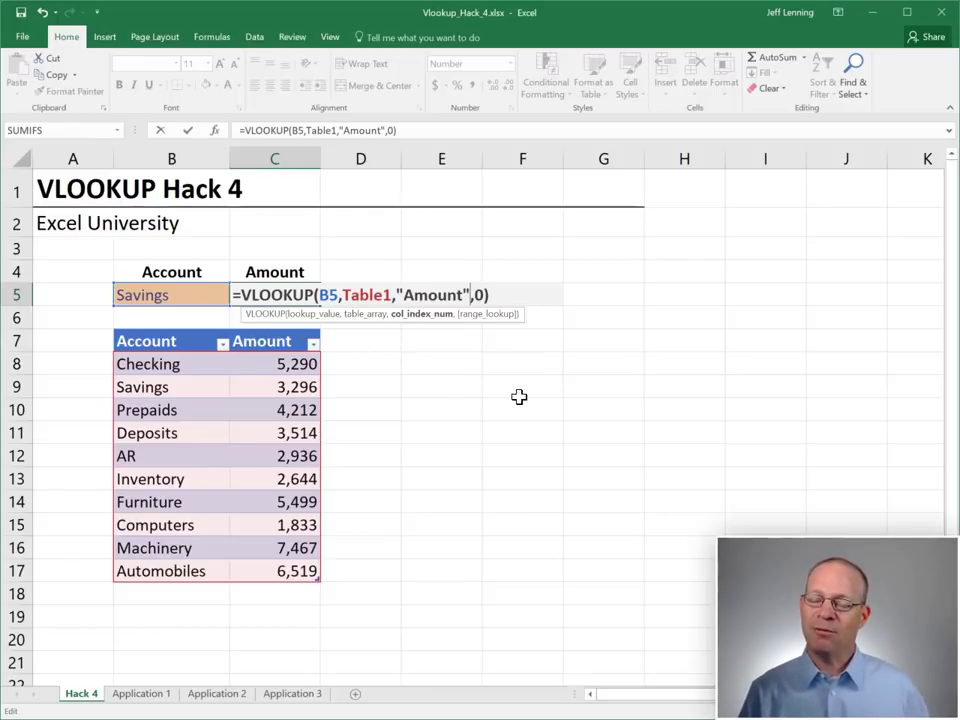
pyautogui.press('Return')
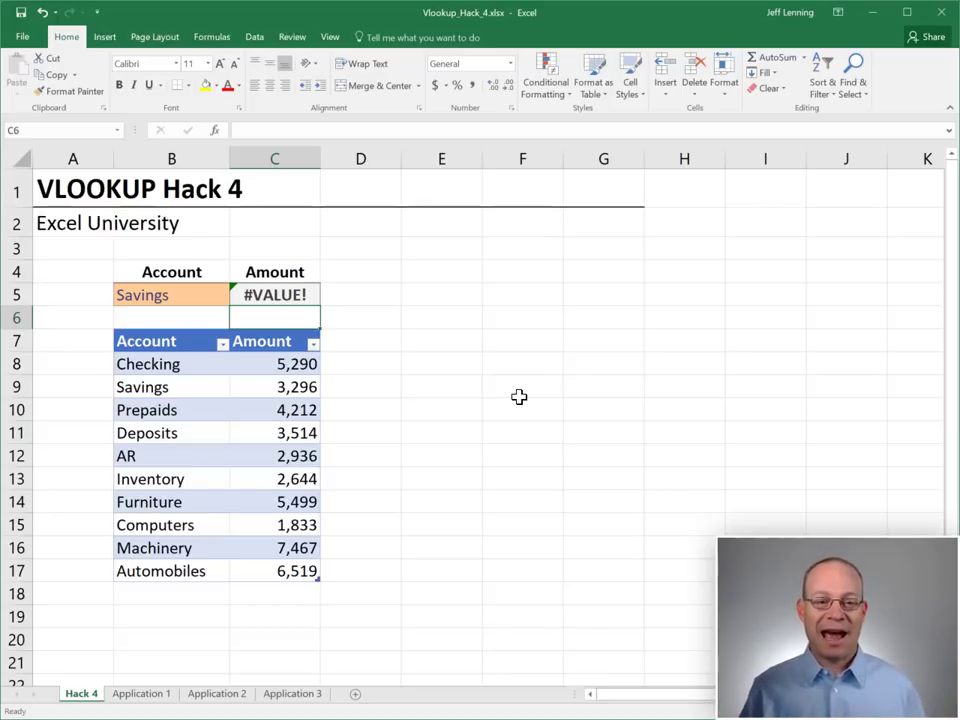
# Swap "Amount" back to column index 2 in C5's formula, restoring the 3,296 result
pyautogui.press('Up')
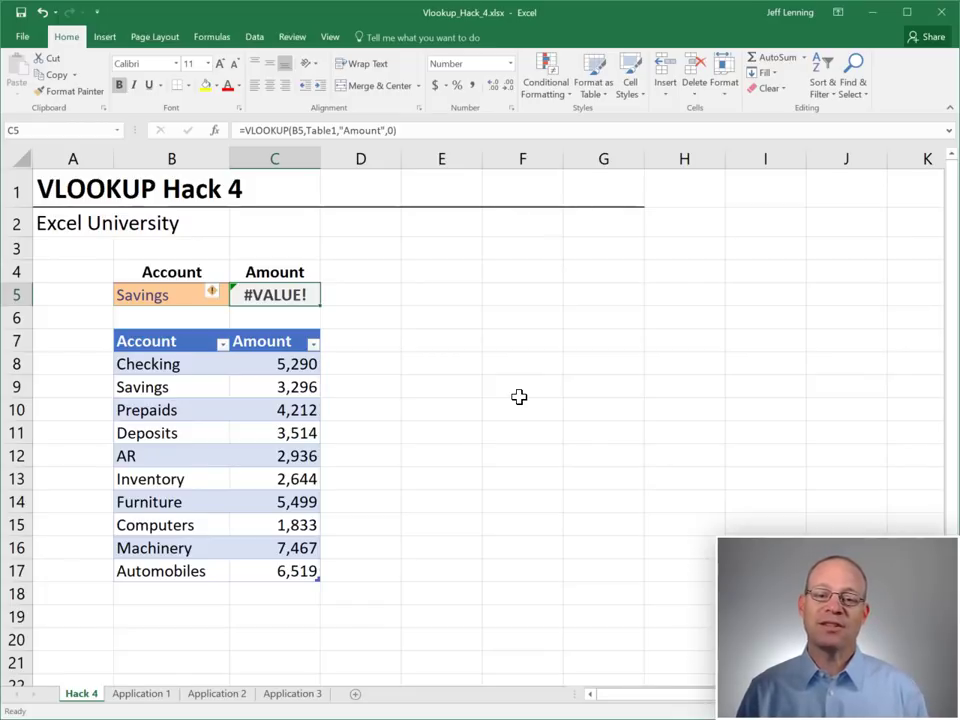
pyautogui.press('F2')
pyautogui.click(459, 294)
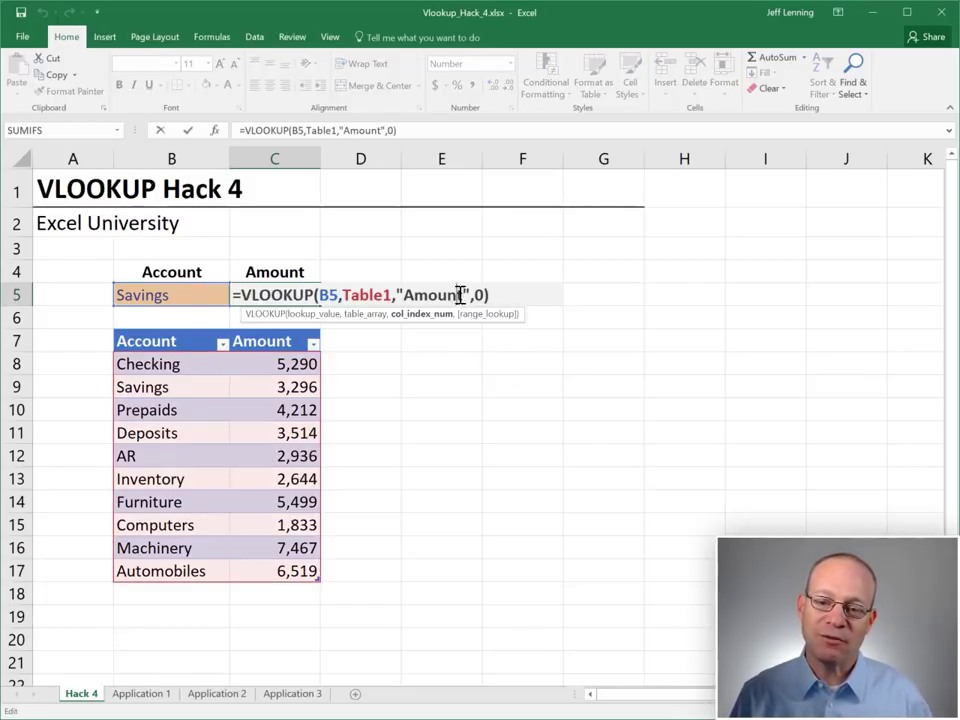
pyautogui.moveTo(469, 290); pyautogui.dragTo(398, 291)
pyautogui.write('2')
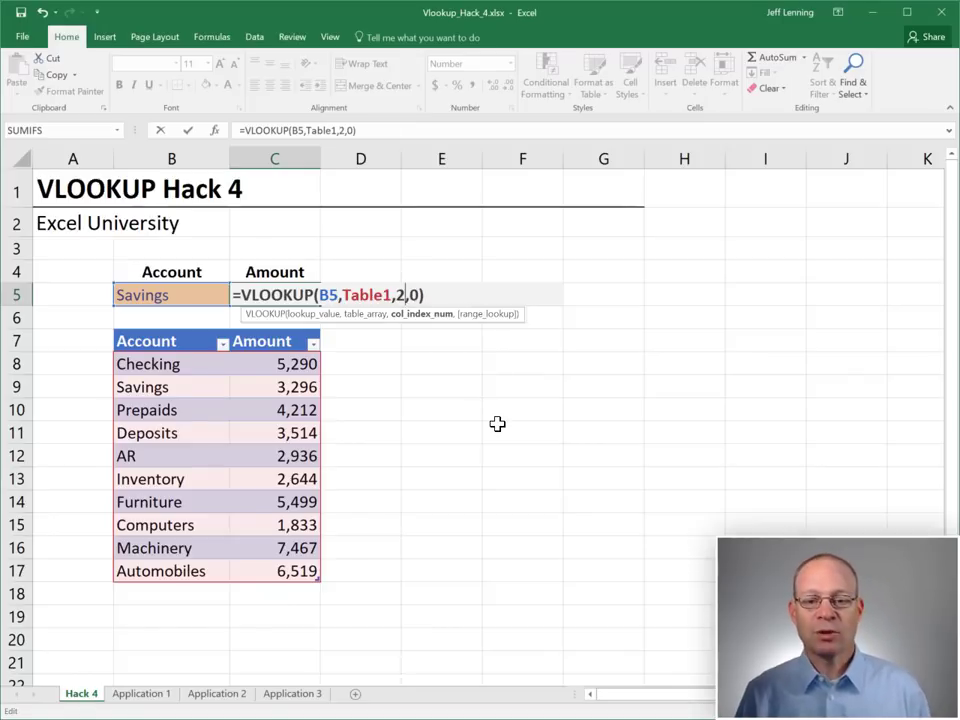
pyautogui.doubleClick(399, 294)
pyautogui.press('Return')
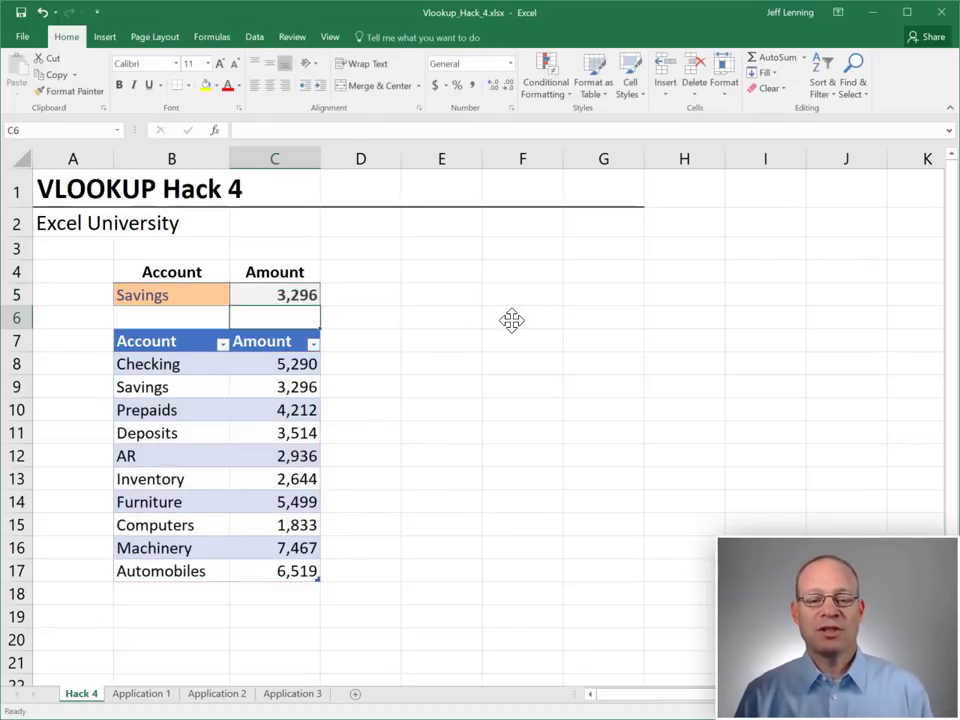
pyautogui.press('Up')
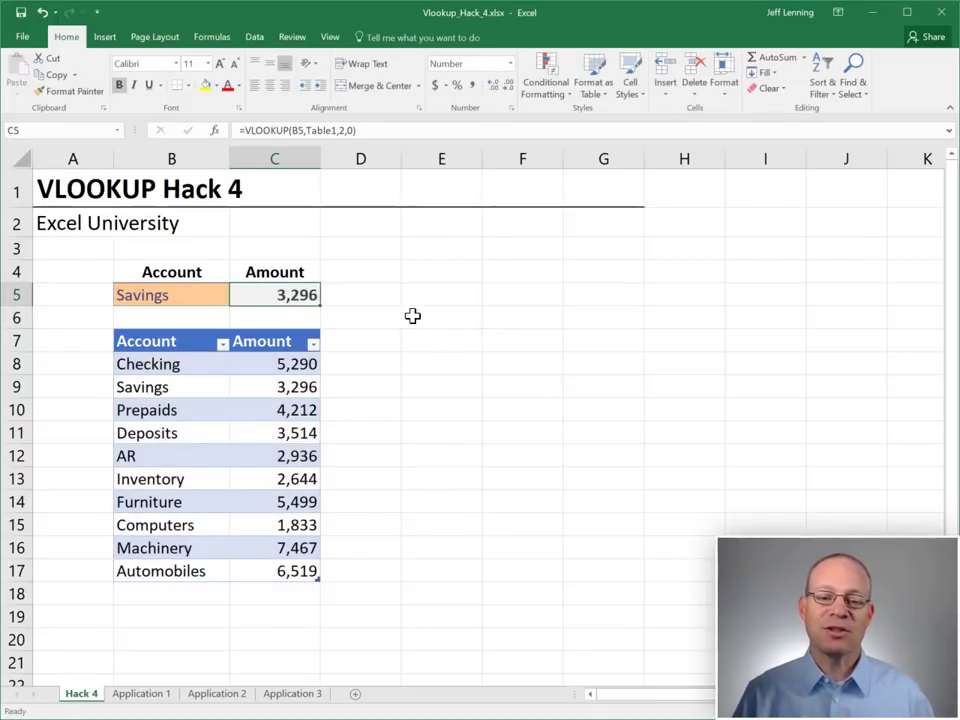
pyautogui.click(258, 272)
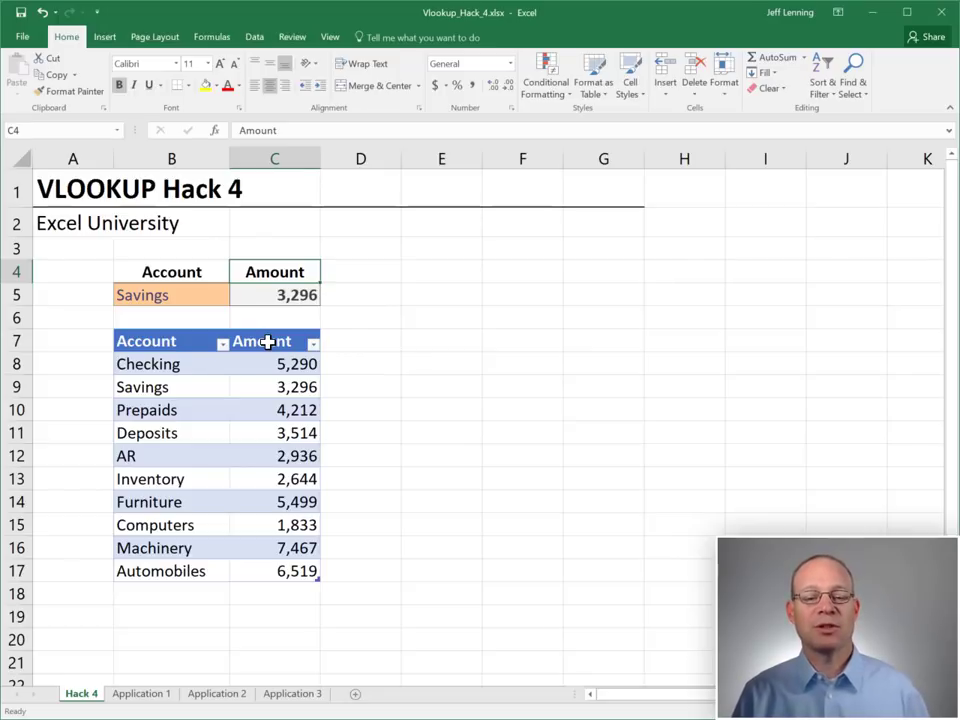
# Replace C5's column number 2 with MATCH("Amount",Table1[#Headers],0)
pyautogui.click(289, 294)
pyautogui.press('F2')
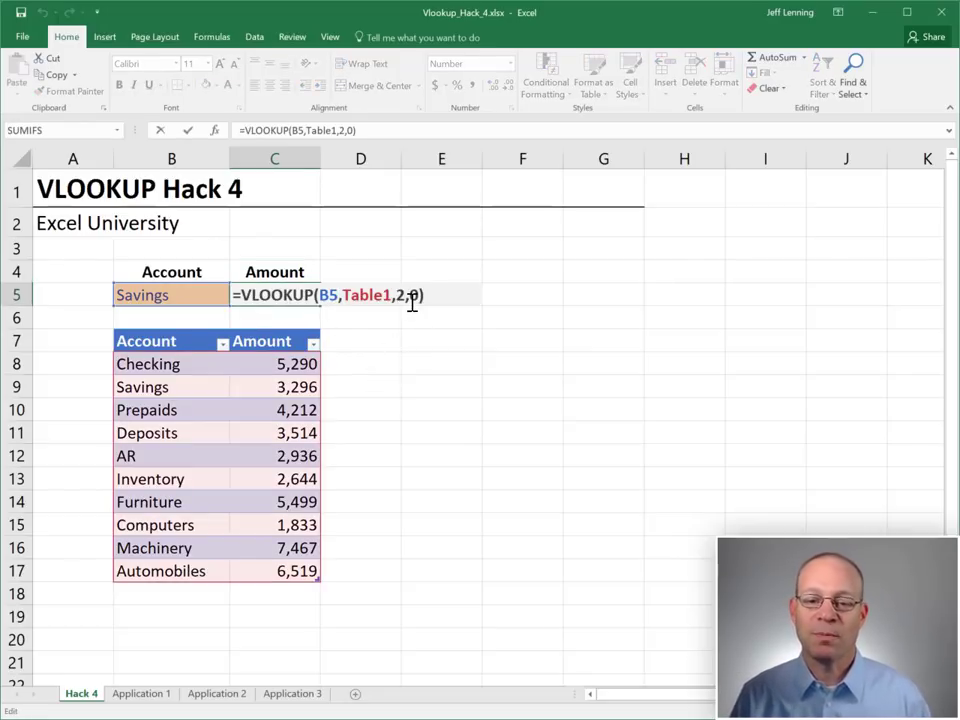
pyautogui.doubleClick(401, 295)
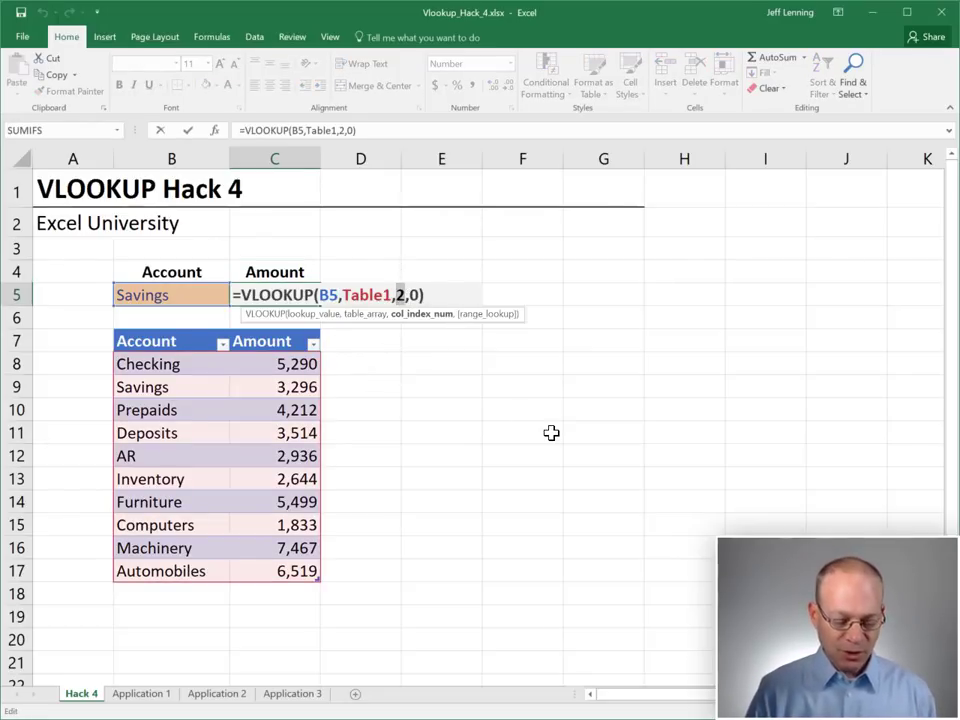
pyautogui.write('match()')
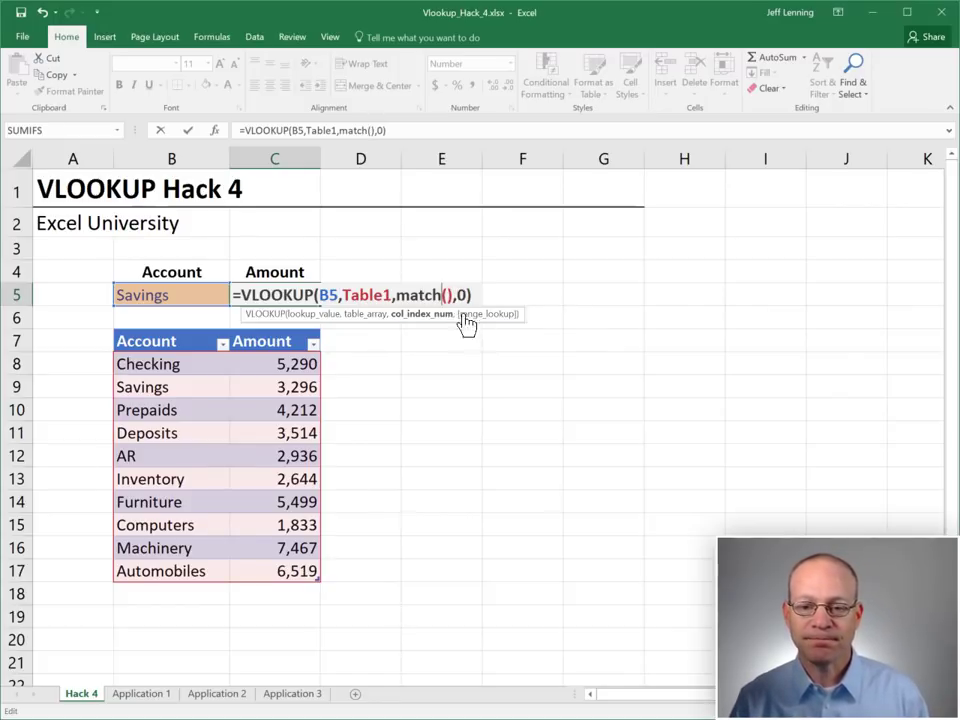
pyautogui.press('Left')
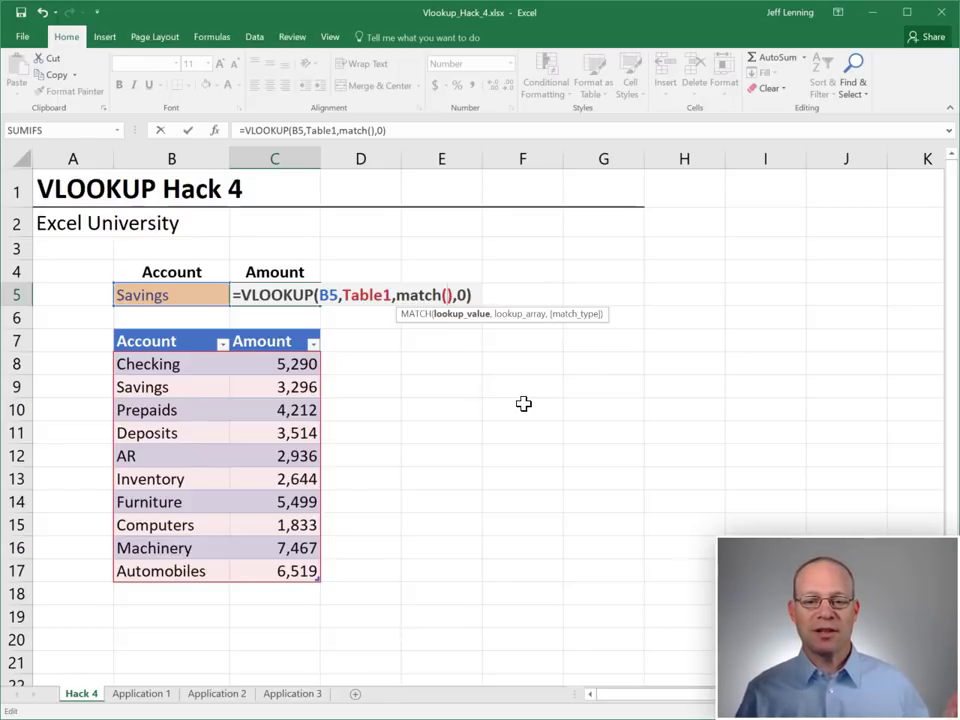
pyautogui.write('"')
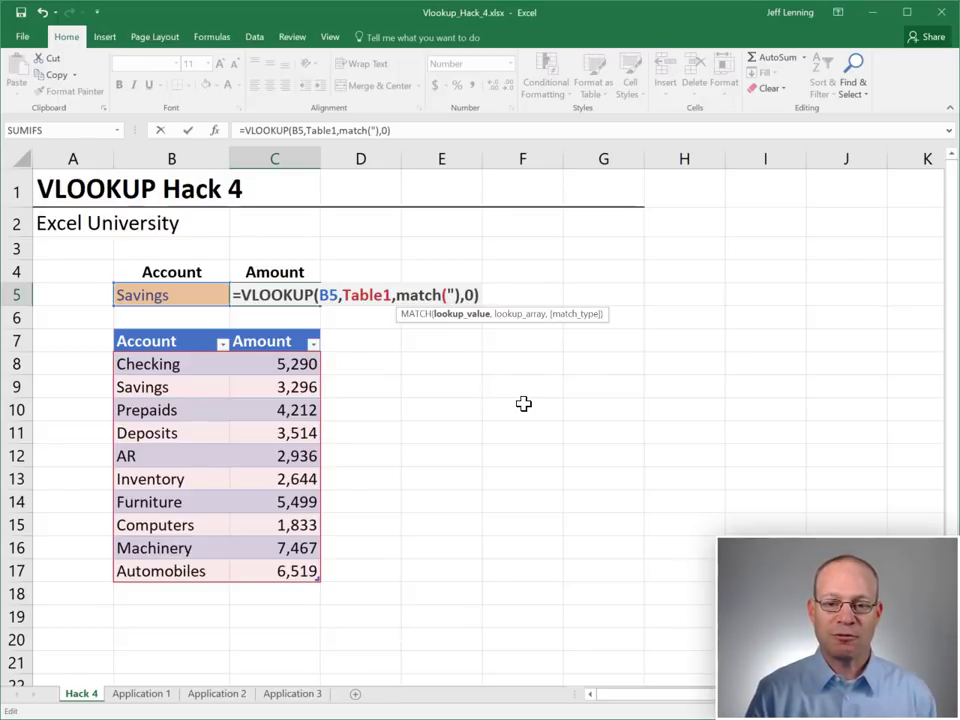
pyautogui.write('Amount"')
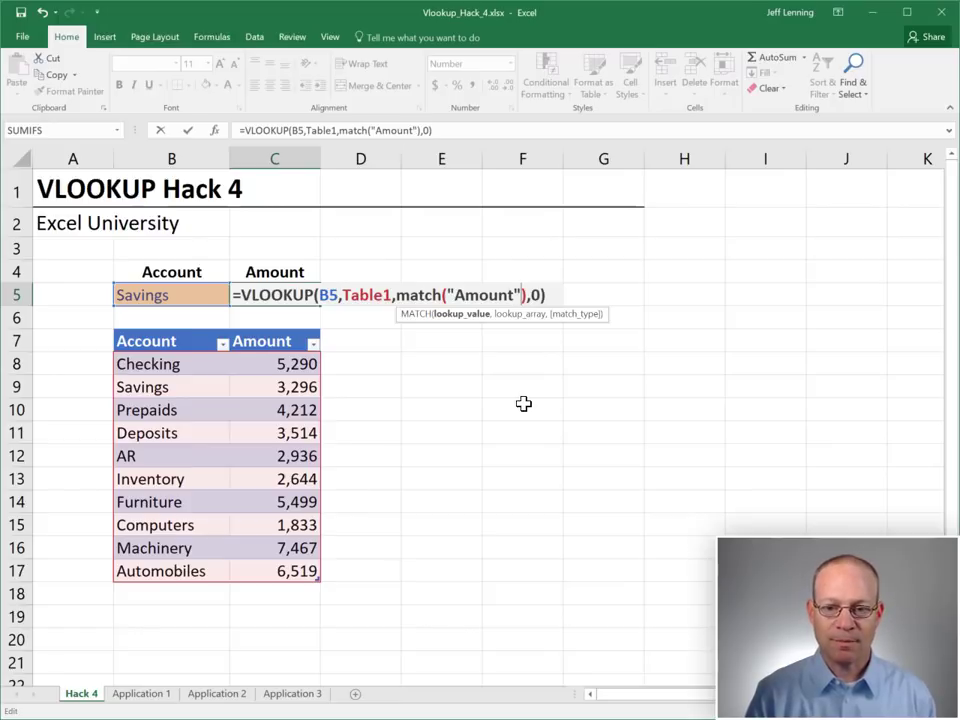
pyautogui.write(',')
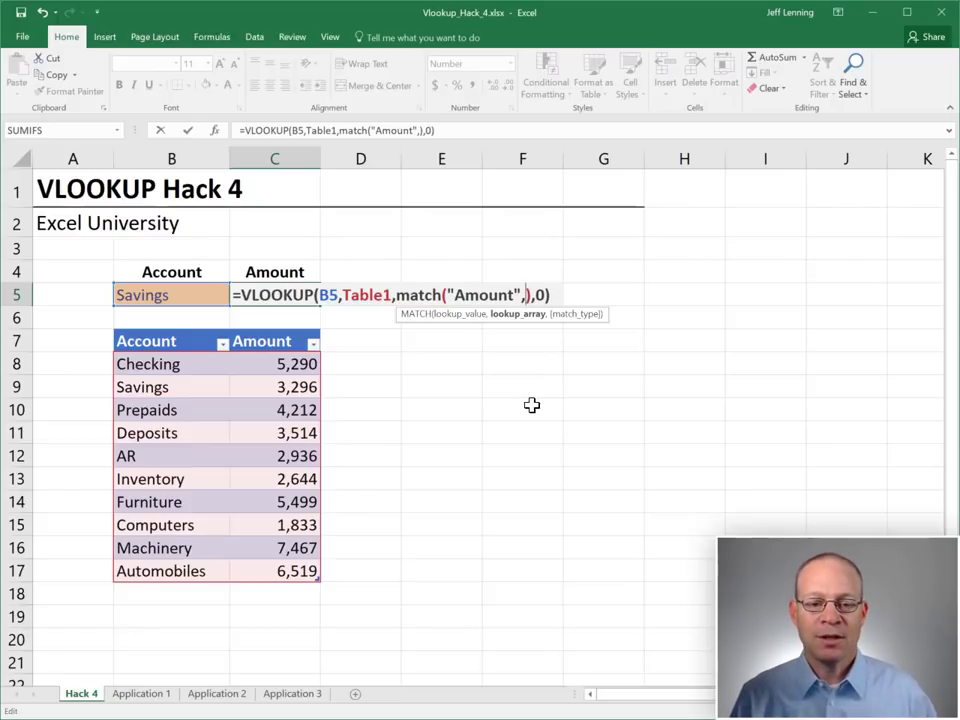
pyautogui.click(206, 340)
pyautogui.moveTo(206, 340); pyautogui.dragTo(246, 339)
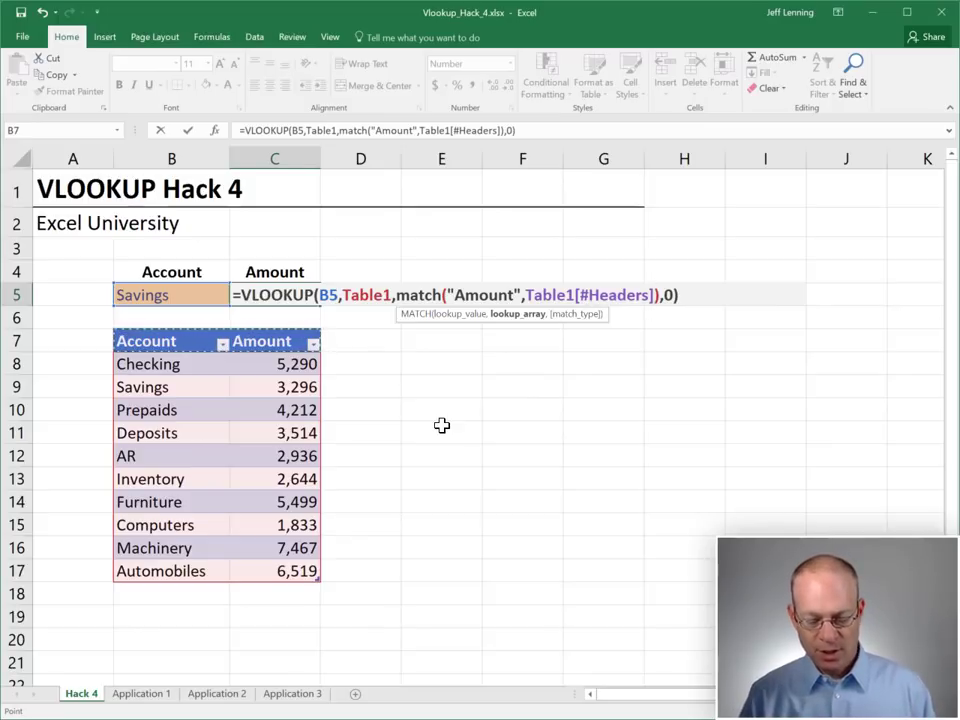
pyautogui.write(',0')
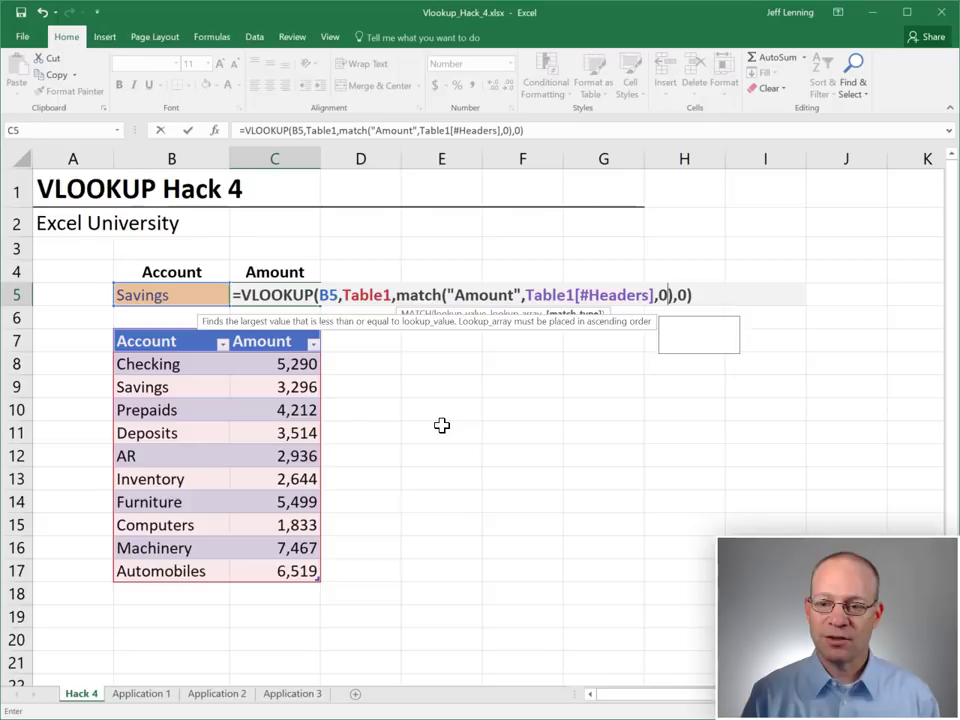
pyautogui.click(701, 294)
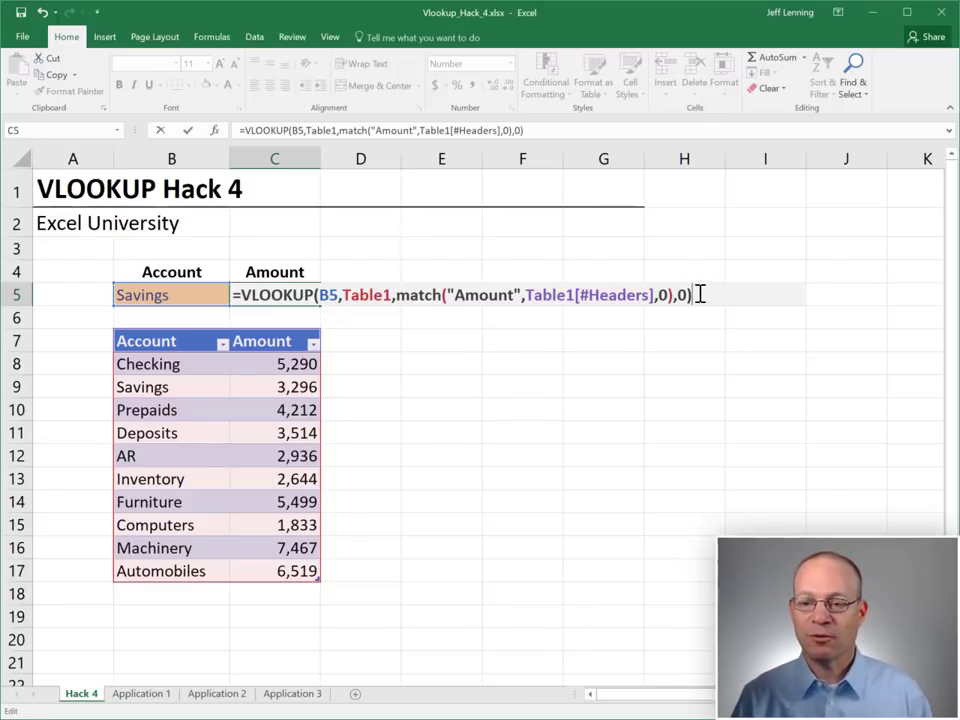
# Review the VLOOKUP arguments B5 and Table1, then commit the formula returning 3,296
pyautogui.doubleClick(283, 295)
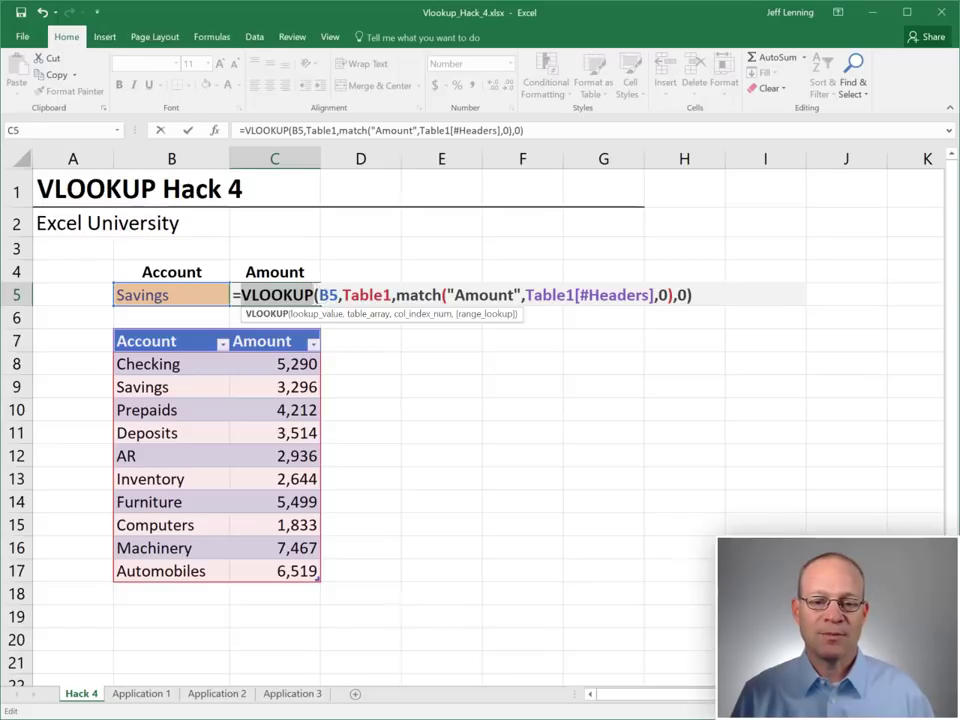
pyautogui.doubleClick(329, 295)
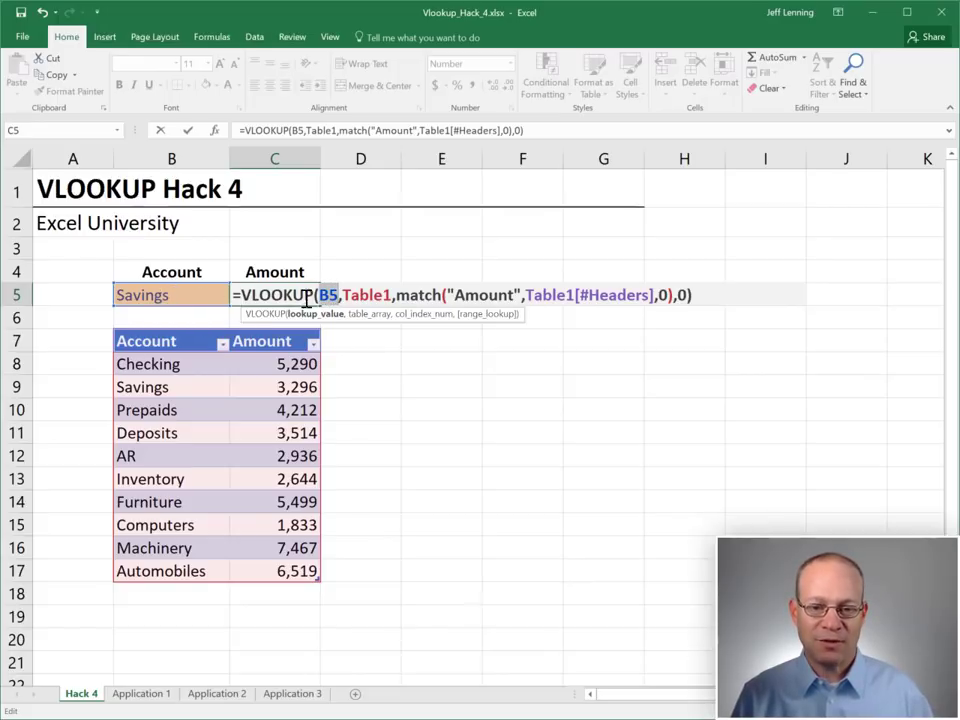
pyautogui.moveTo(342, 295); pyautogui.dragTo(672, 296)
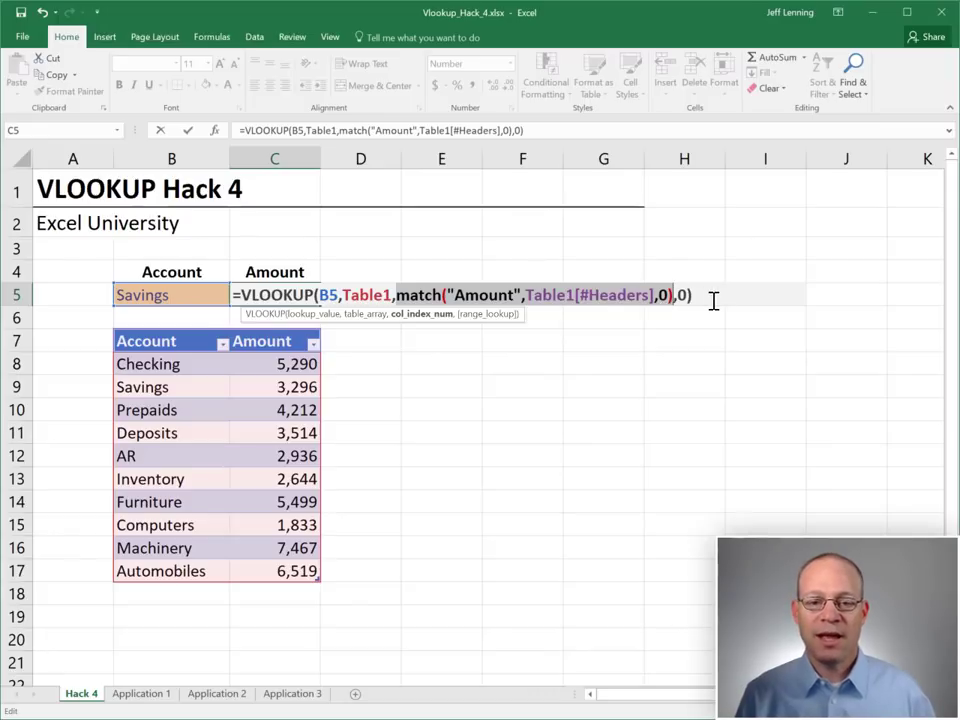
pyautogui.press('Return')
pyautogui.click(302, 296)
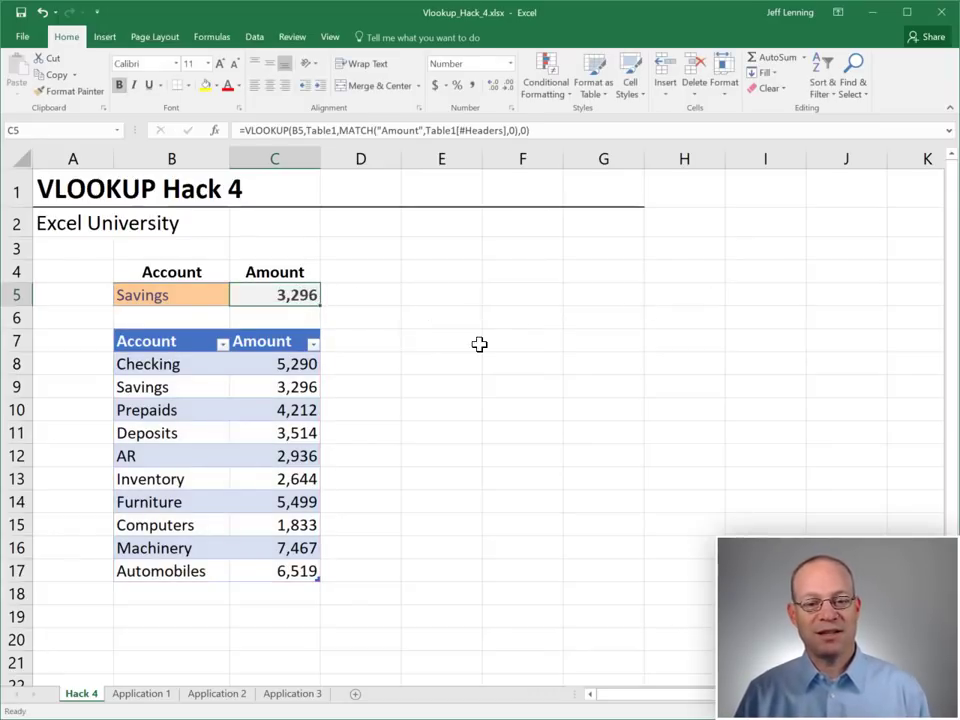
# Replace the literal "Amount" in C5's MATCH with a reference to header cell C4
pyautogui.press('F2')
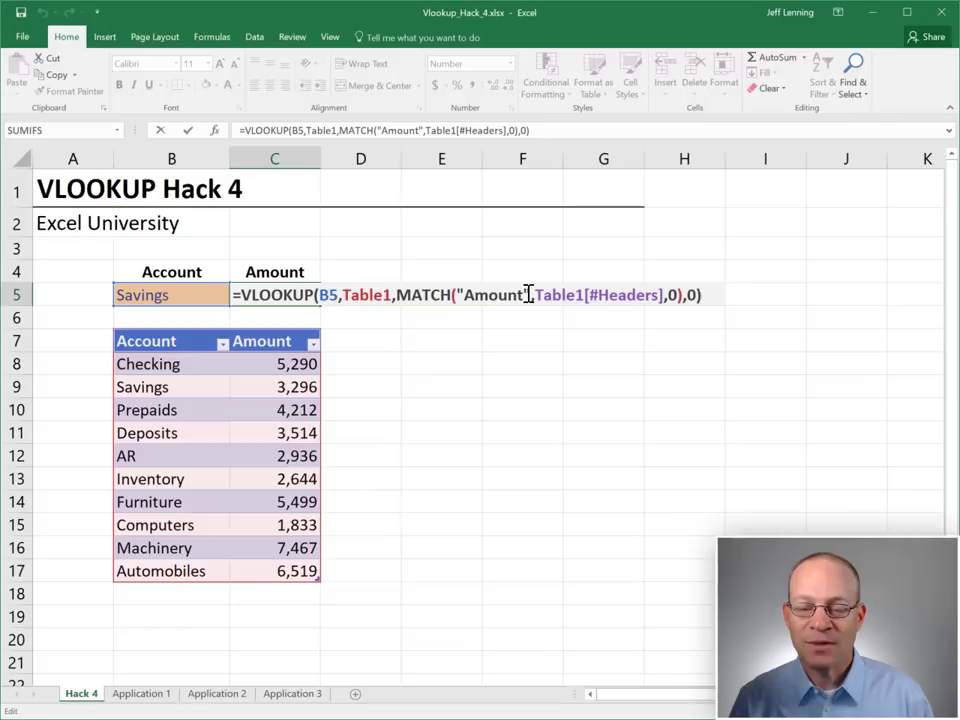
pyautogui.moveTo(528, 295); pyautogui.dragTo(456, 295)
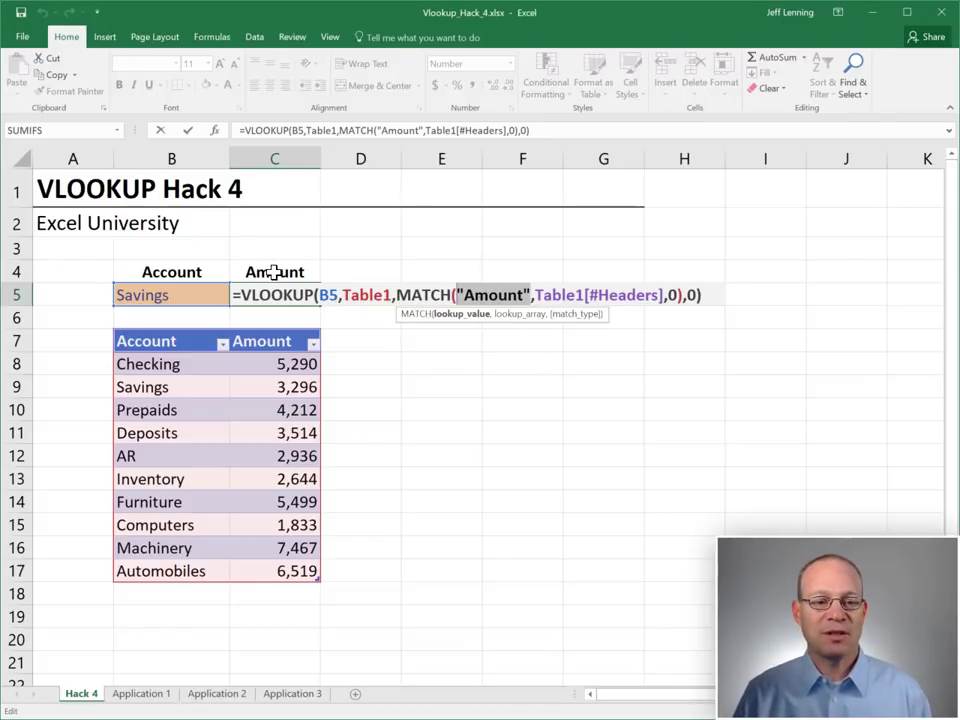
pyautogui.press('Delete')
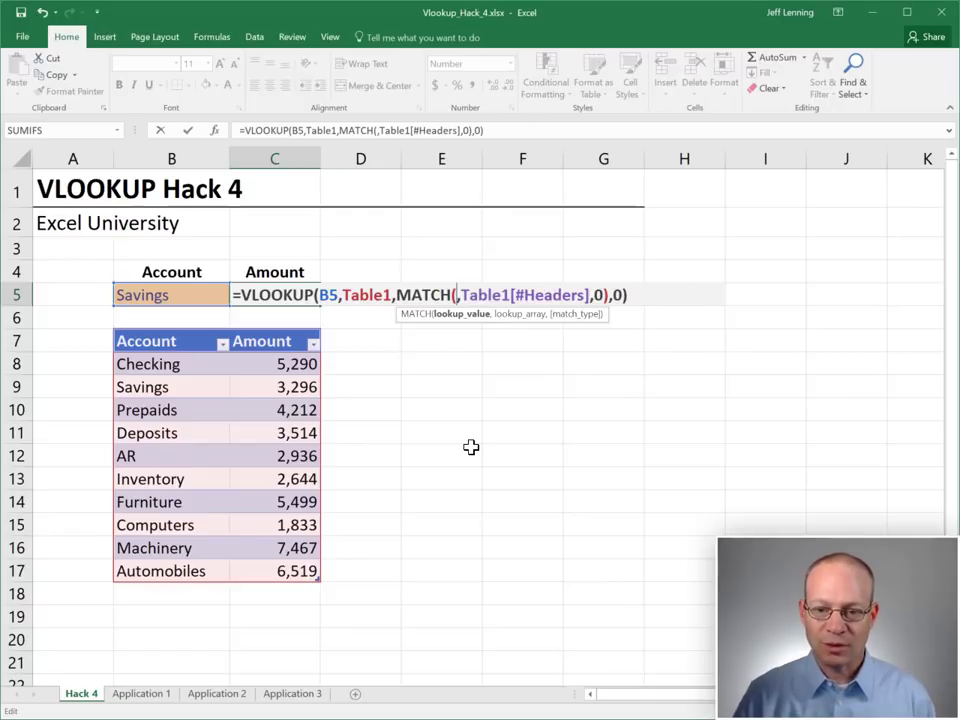
pyautogui.click(279, 273)
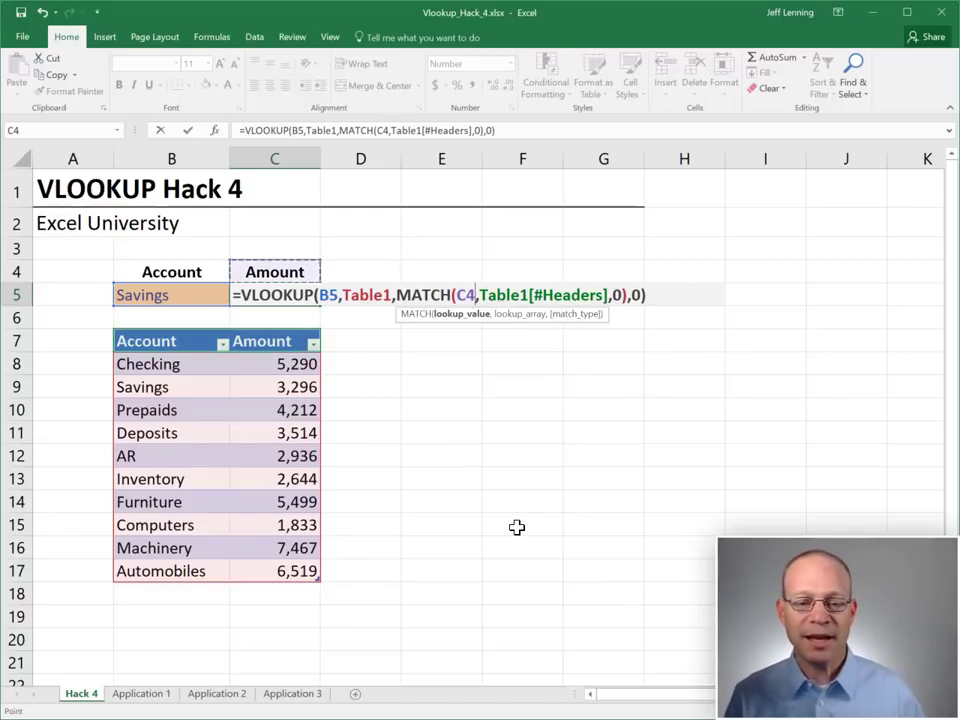
pyautogui.press('Return')
# Review C5's formula references, then switch to the Application 1 sheet
pyautogui.press('Up')
pyautogui.press('F2')
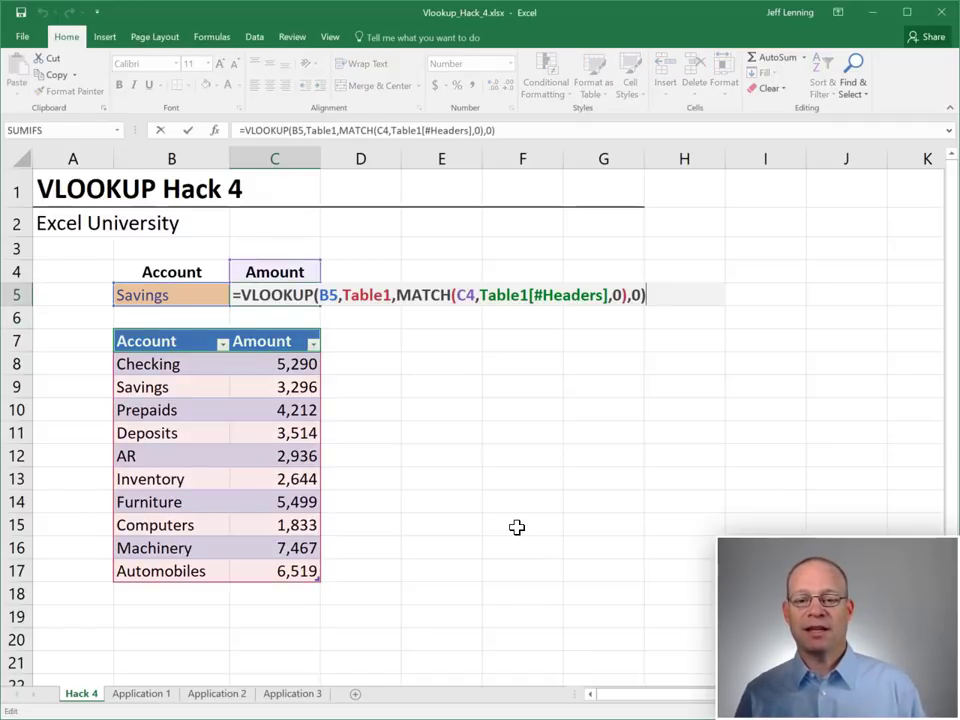
pyautogui.press('Escape')
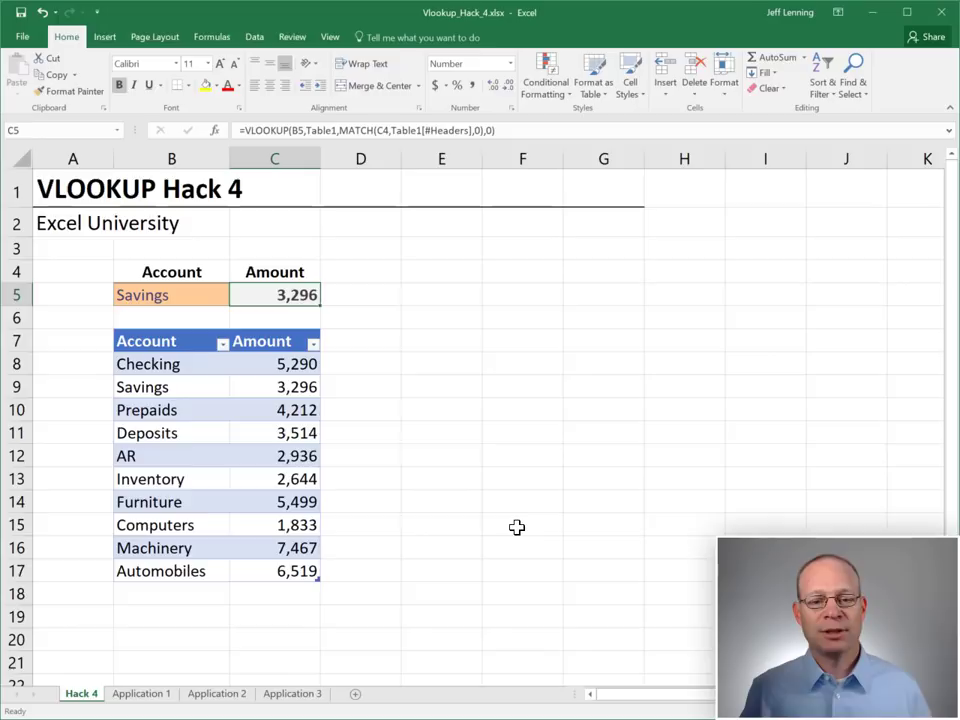
pyautogui.press('F2')
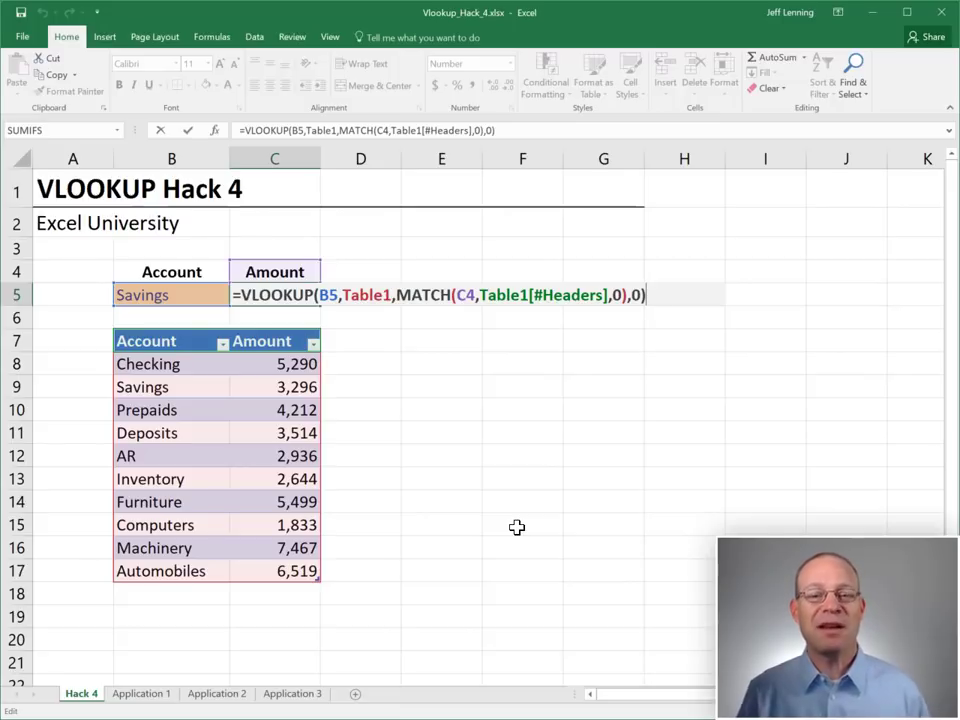
pyautogui.press('Escape')
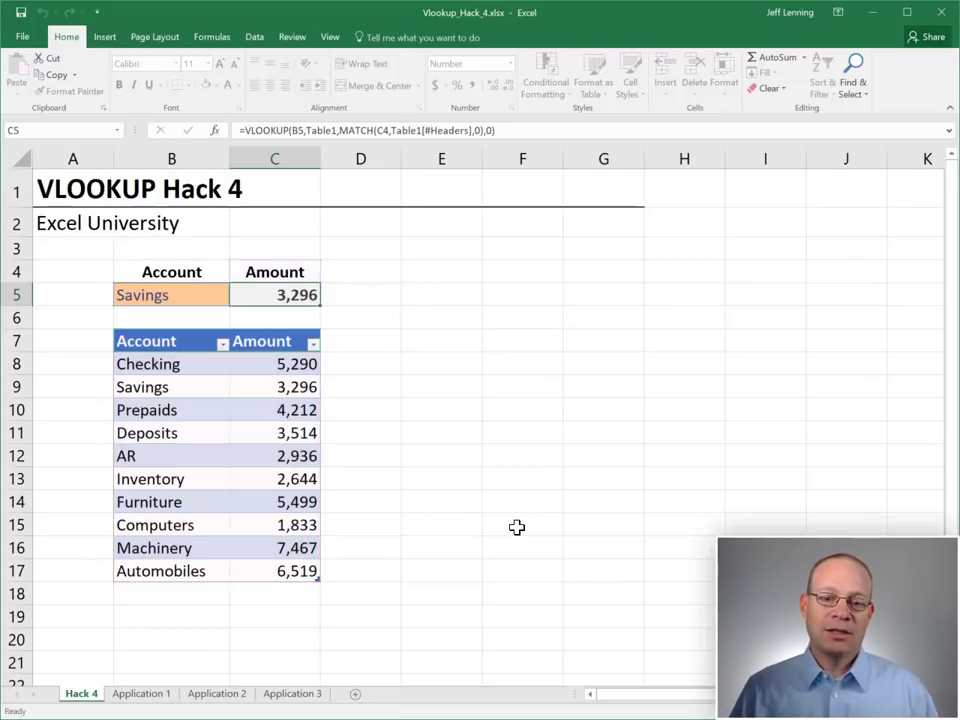
pyautogui.click(141, 693)
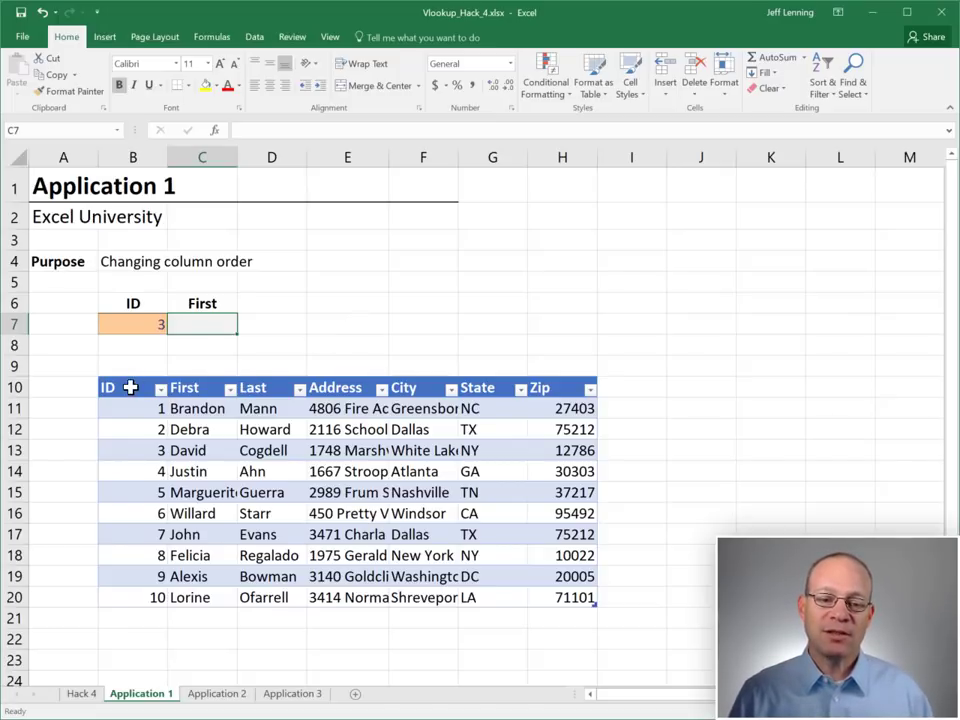
pyautogui.moveTo(131, 387); pyautogui.dragTo(568, 588)
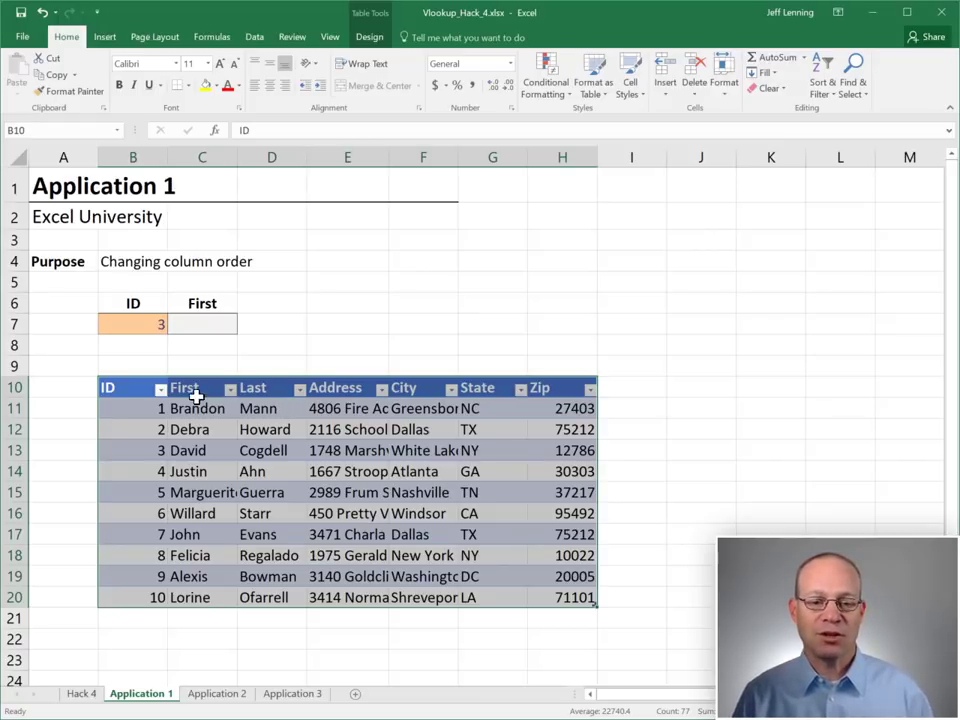
# Enter =VLOOKUP(B7,Table2,2,0) in C7, returning David for ID 3
pyautogui.click(202, 324)
pyautogui.write('=VLOOKUP(')
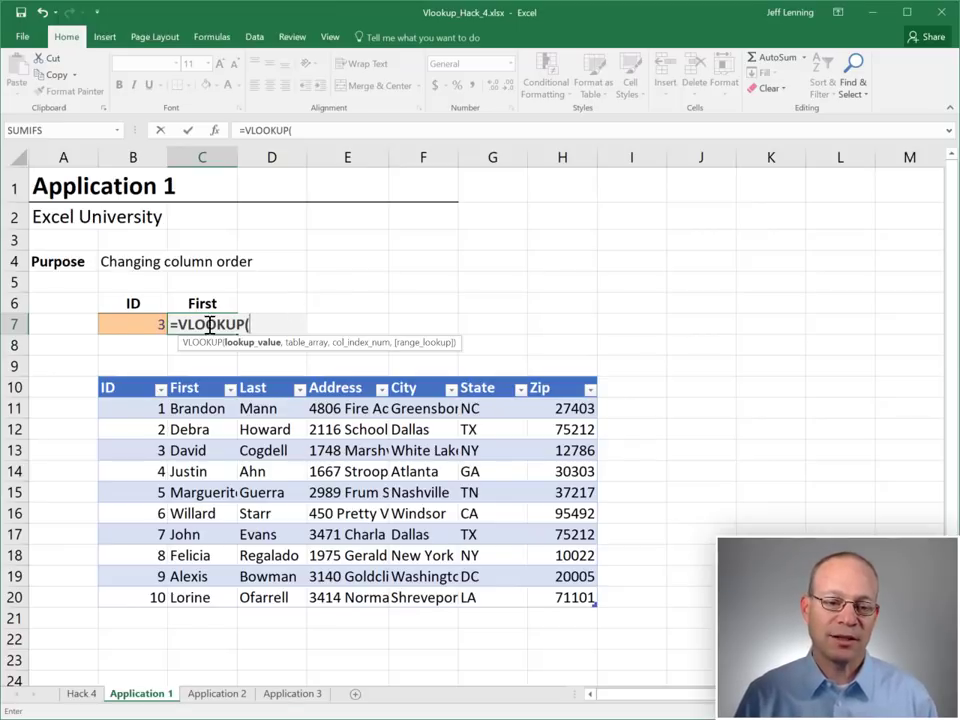
pyautogui.click(135, 324)
pyautogui.write(',')
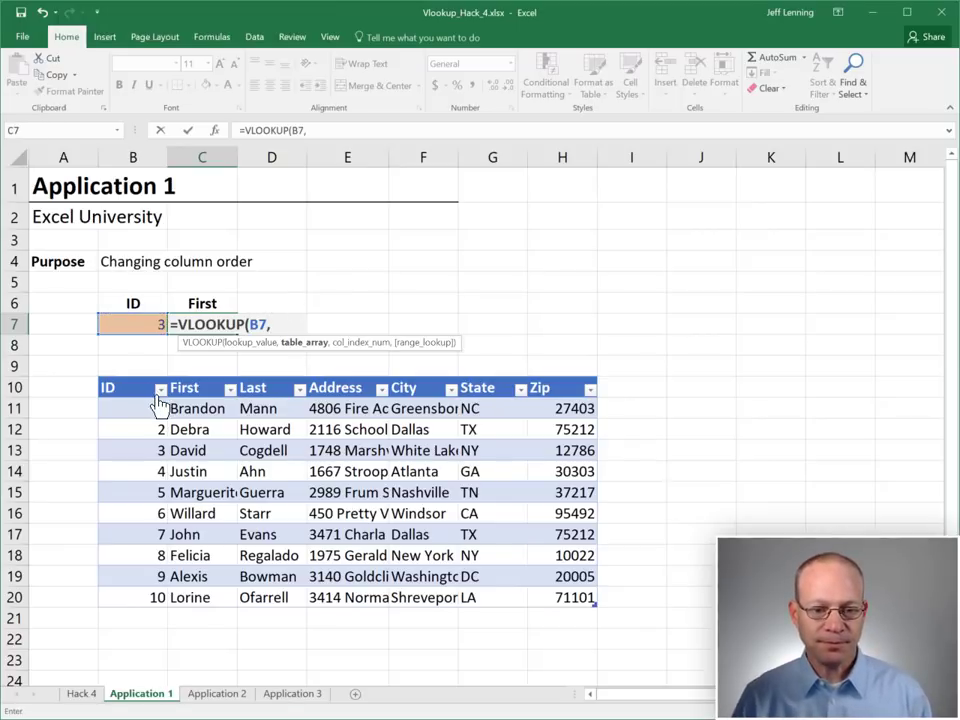
pyautogui.moveTo(146, 392); pyautogui.dragTo(582, 598)
pyautogui.write(',')
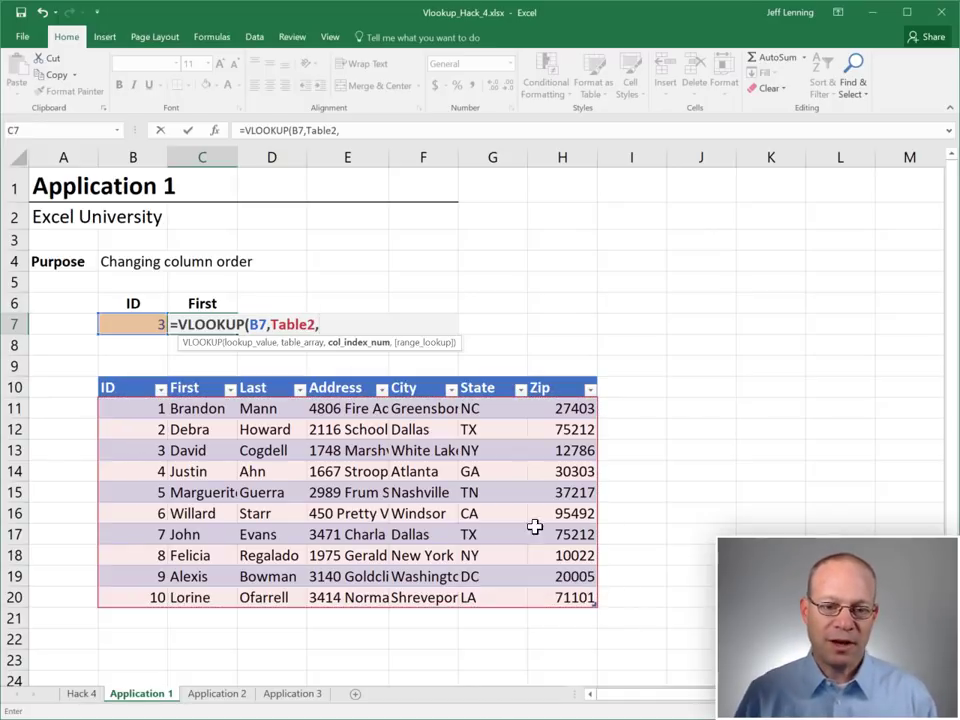
pyautogui.write('2,')
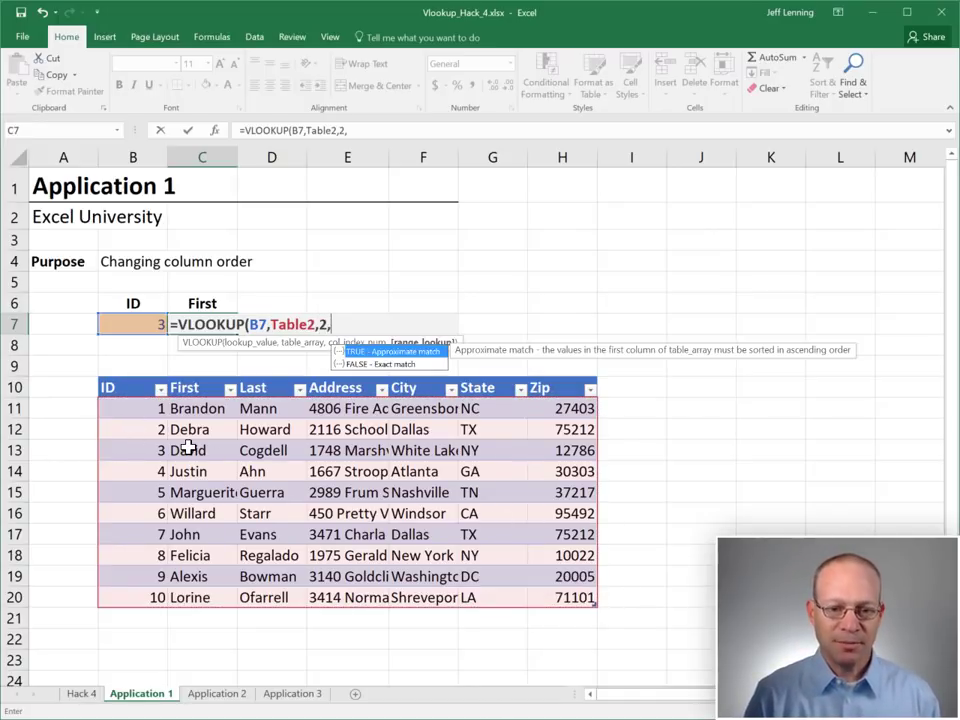
pyautogui.write('0)')
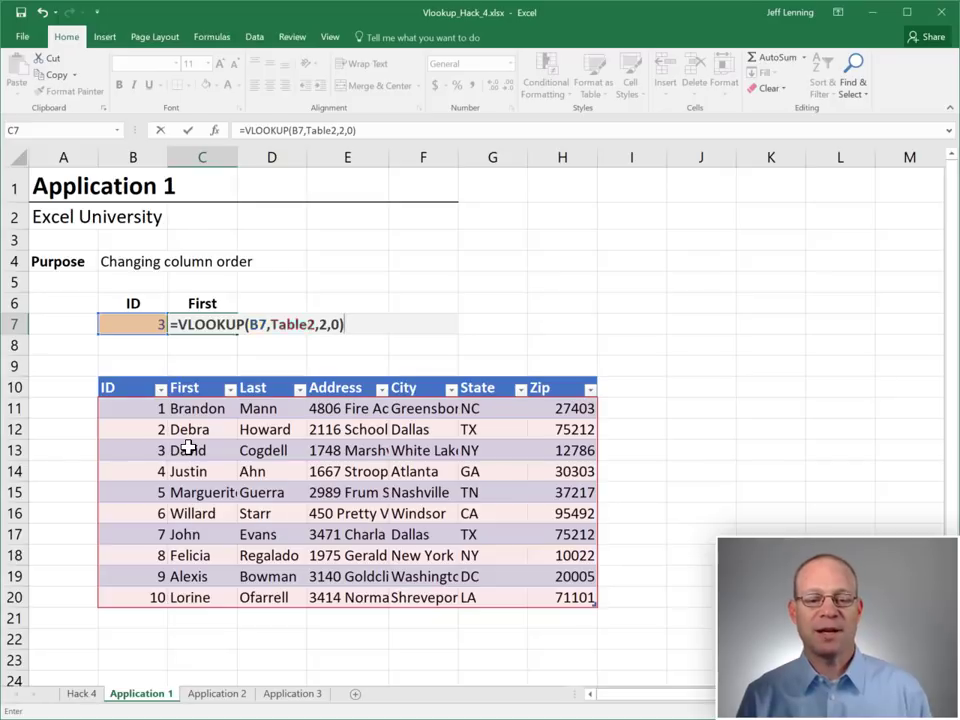
pyautogui.press('Return')
pyautogui.press('Up')
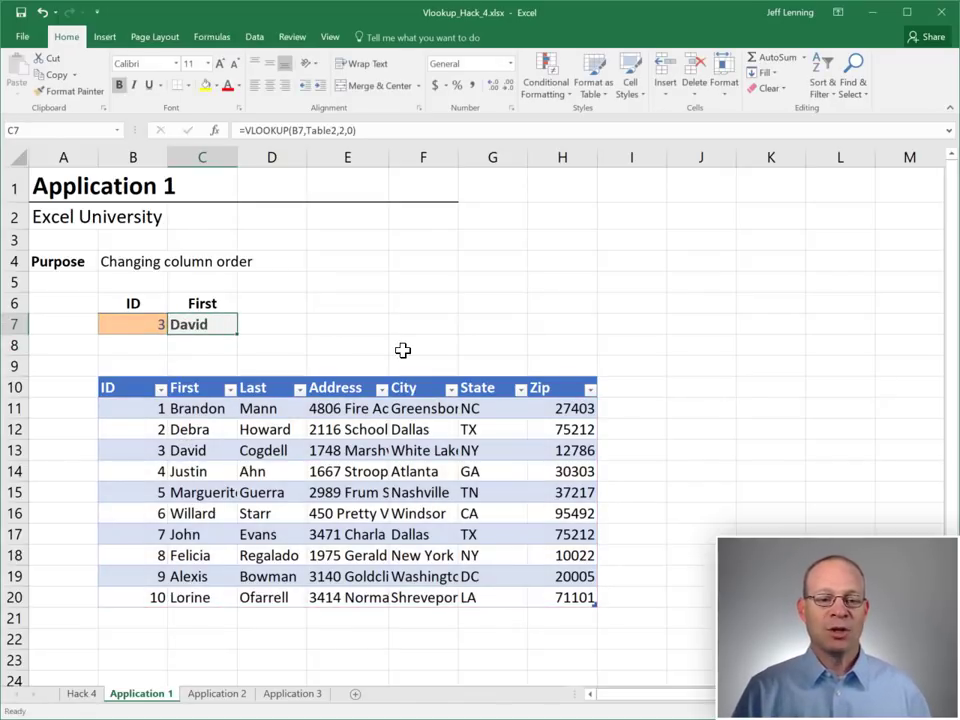
pyautogui.click(199, 450)
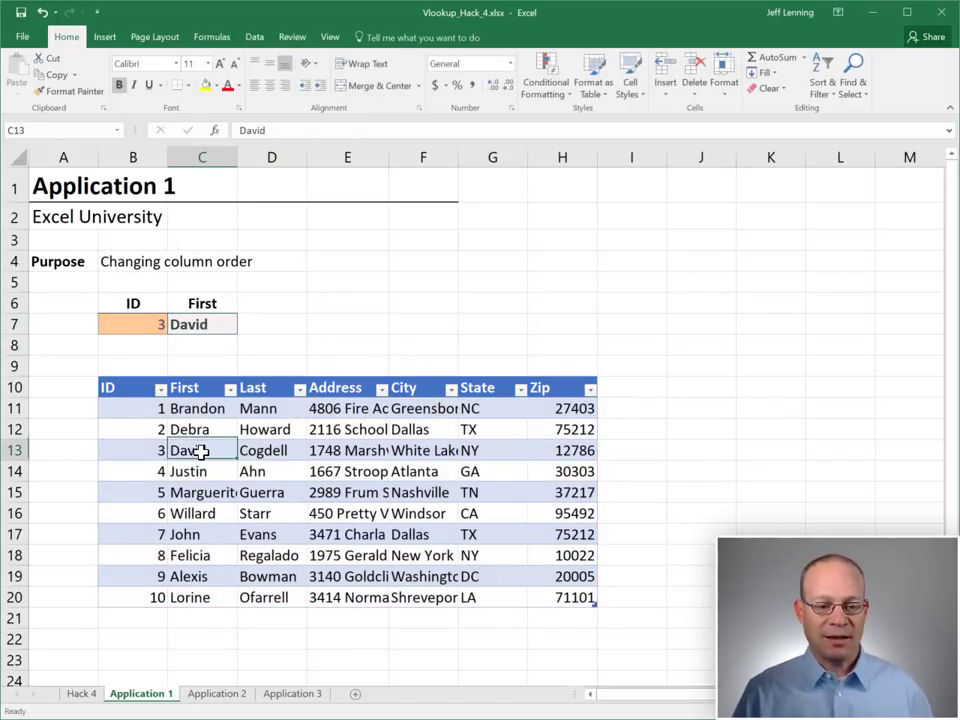
# Move the table's First column to sit after the Last column
pyautogui.click(199, 393)
pyautogui.hotkey('ctrl', 'shift', 'Down')
pyautogui.moveTo(199, 393); pyautogui.dragTo(299, 395)
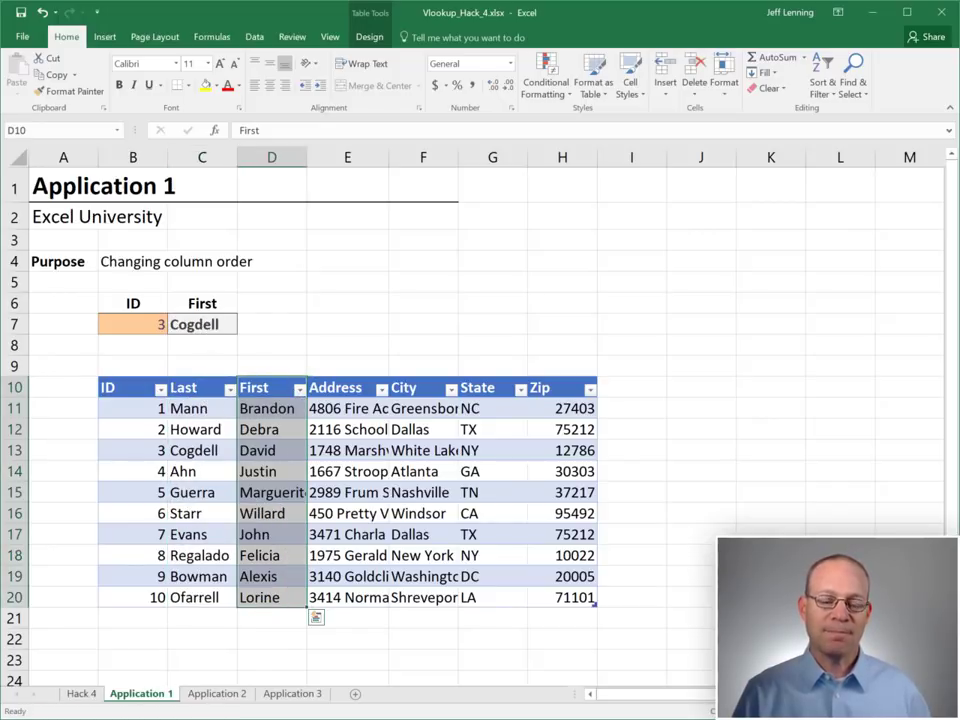
pyautogui.click(200, 324)
pyautogui.press('F2')
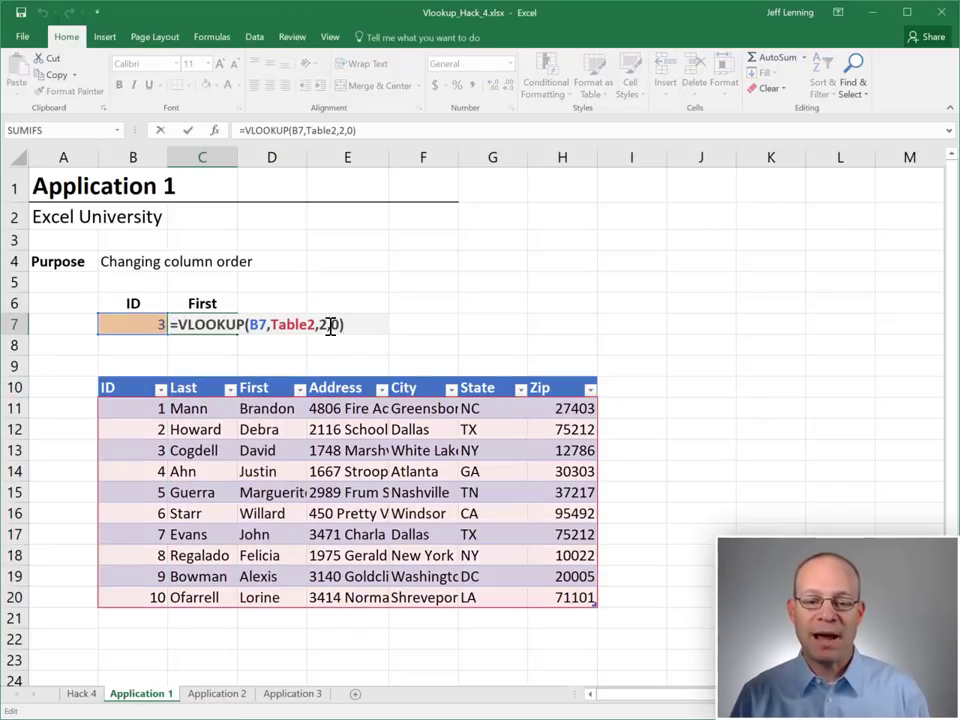
pyautogui.doubleClick(324, 325)
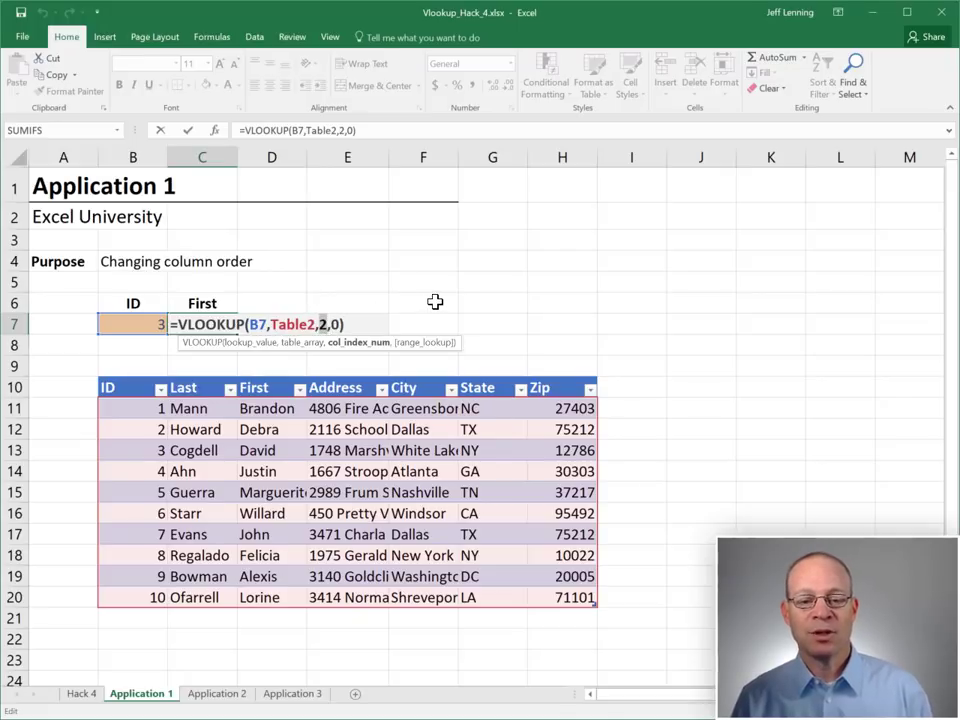
pyautogui.hotkey('ctrl', 'Return')
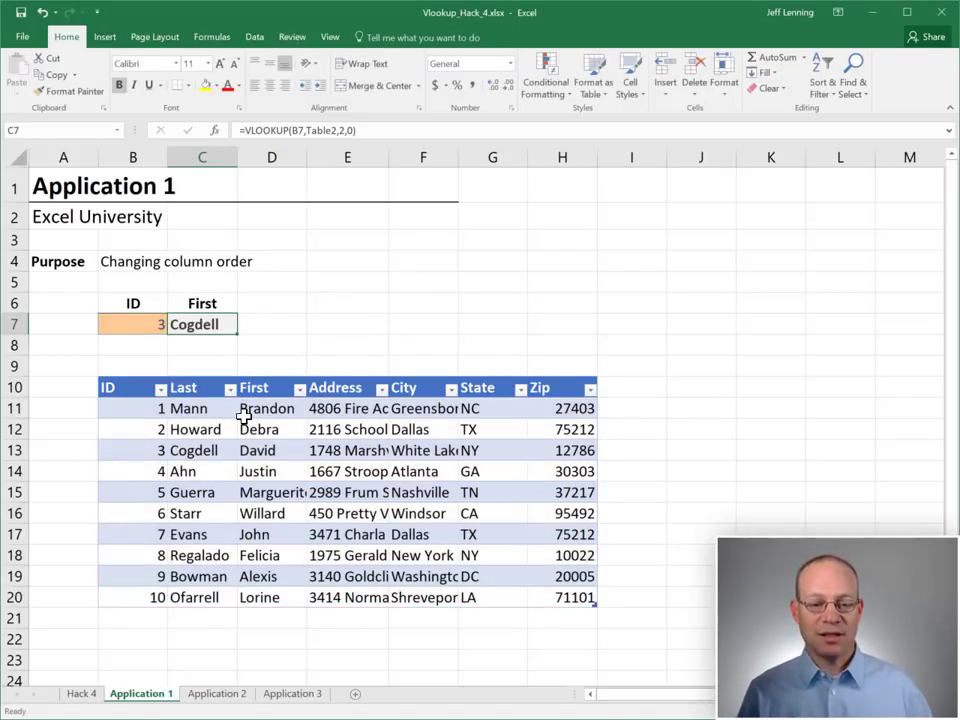
pyautogui.press('F2')
# Replace C7's column index 2 with MATCH(C6,Table2[#Headers],0), so it returns David again
pyautogui.doubleClick(324, 325)
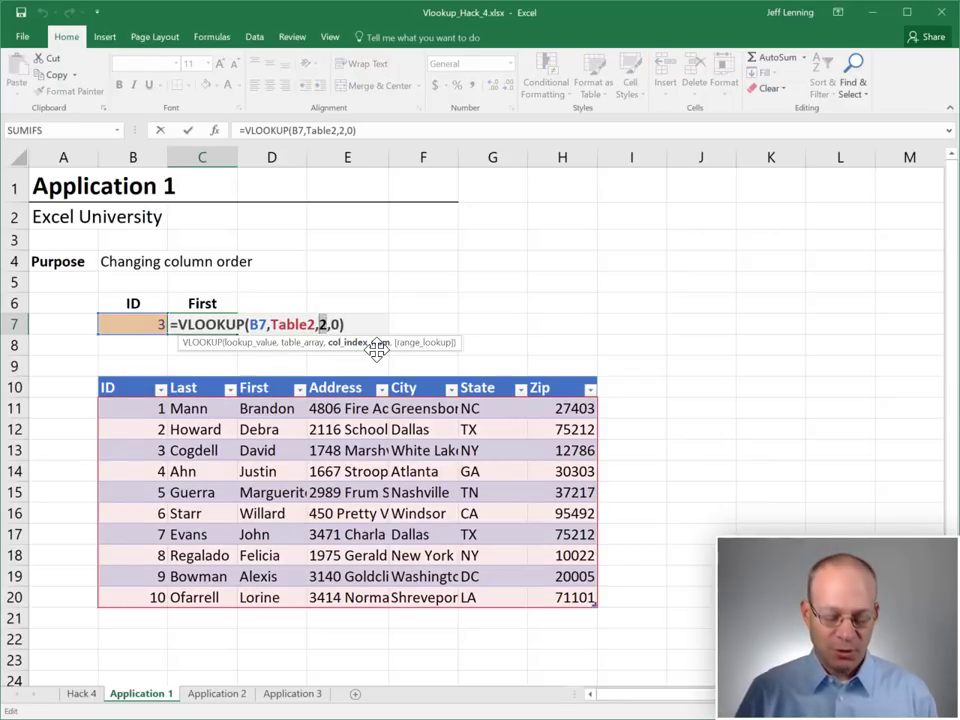
pyautogui.write('match()')
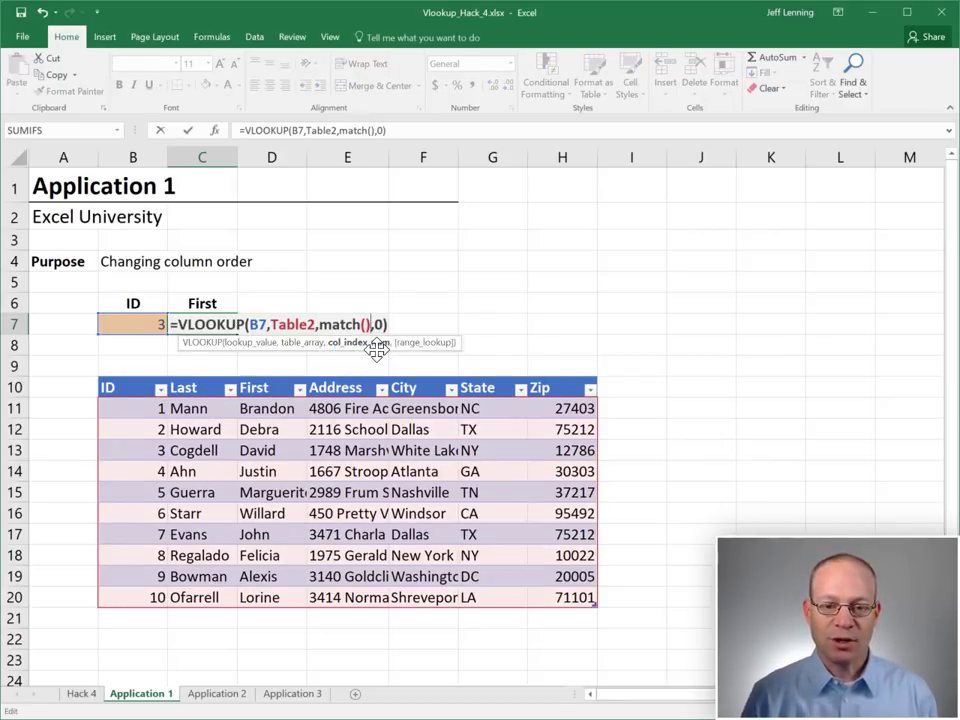
pyautogui.press('Left')
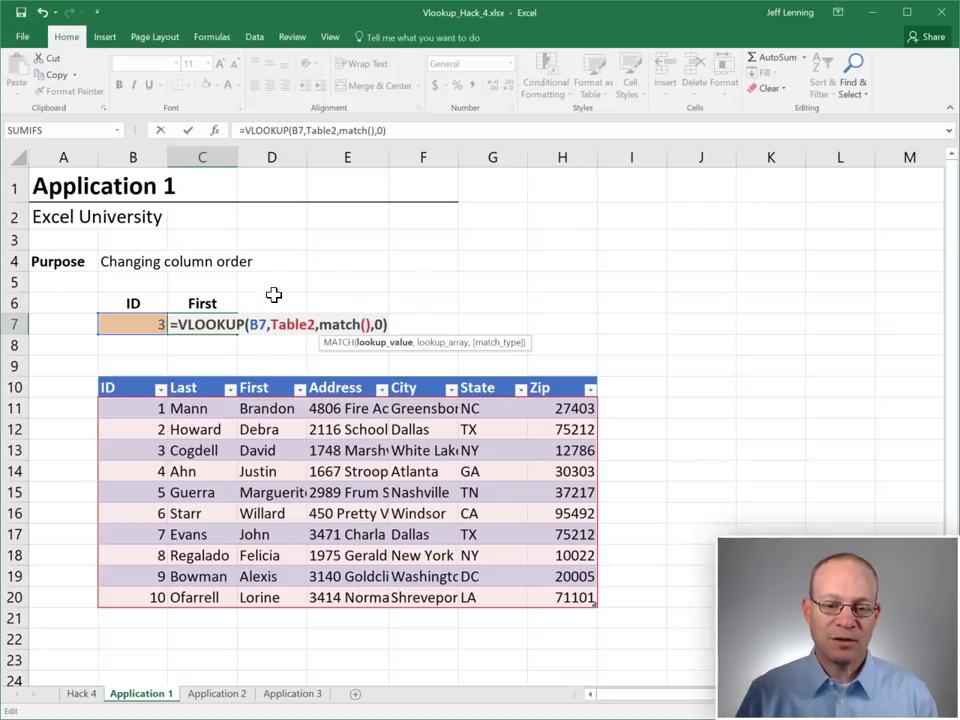
pyautogui.click(207, 302)
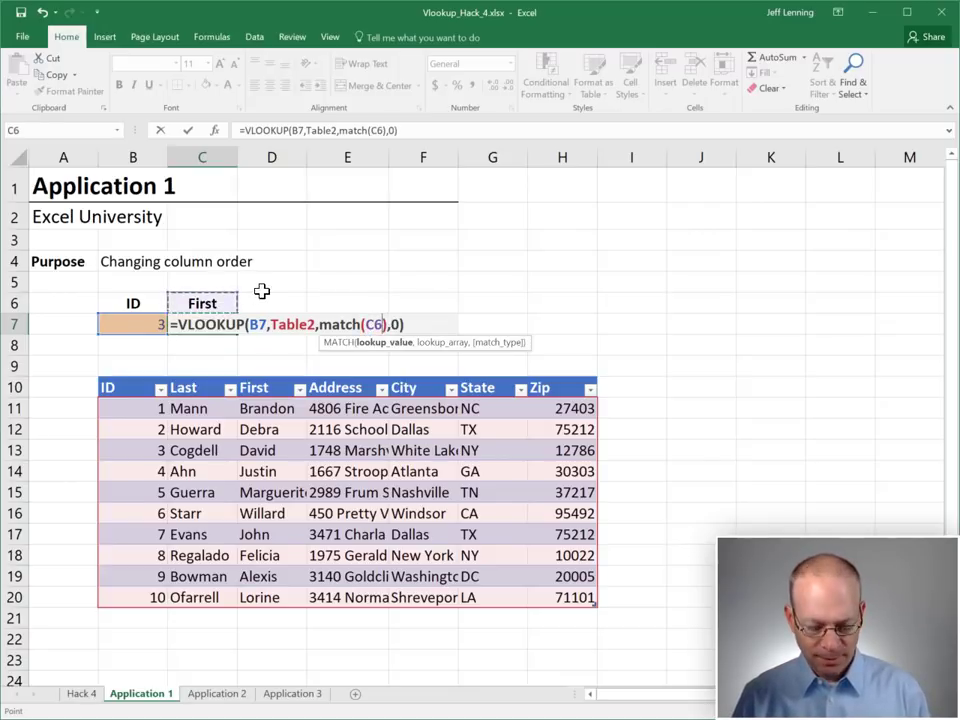
pyautogui.write(',')
pyautogui.moveTo(137, 386); pyautogui.dragTo(585, 388)
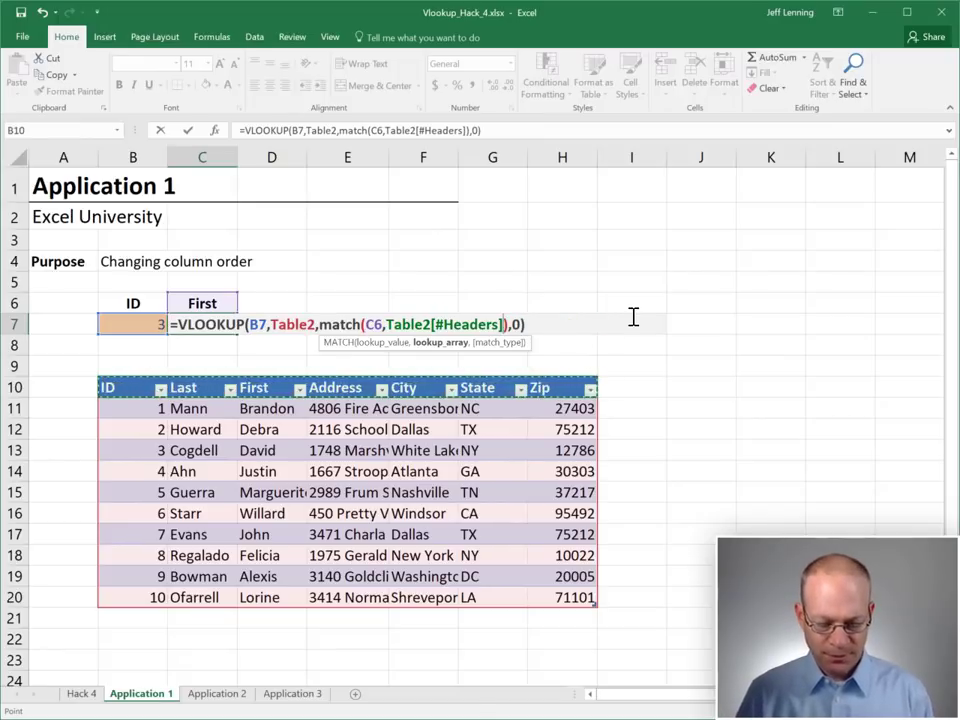
pyautogui.write(',0')
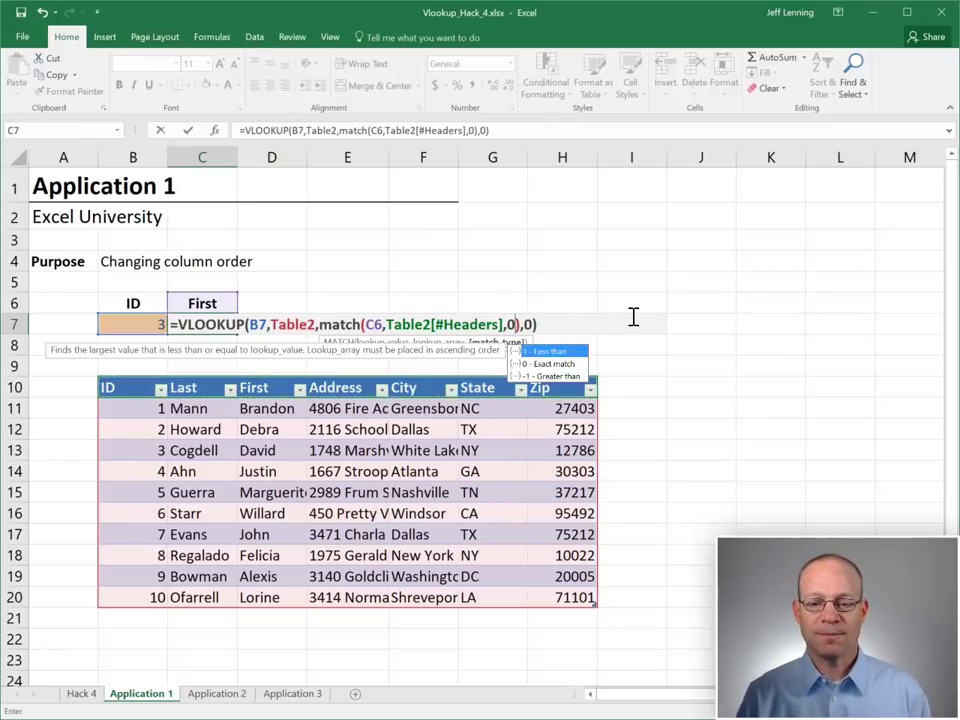
pyautogui.moveTo(319, 324); pyautogui.dragTo(520, 324)
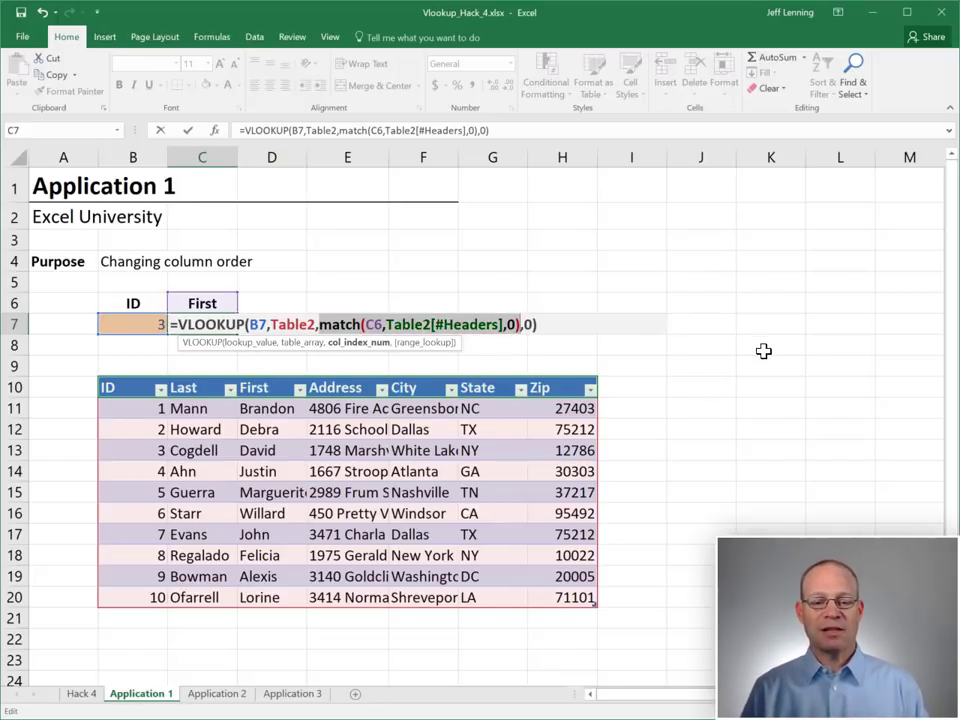
pyautogui.press('Return')
pyautogui.click(195, 304)
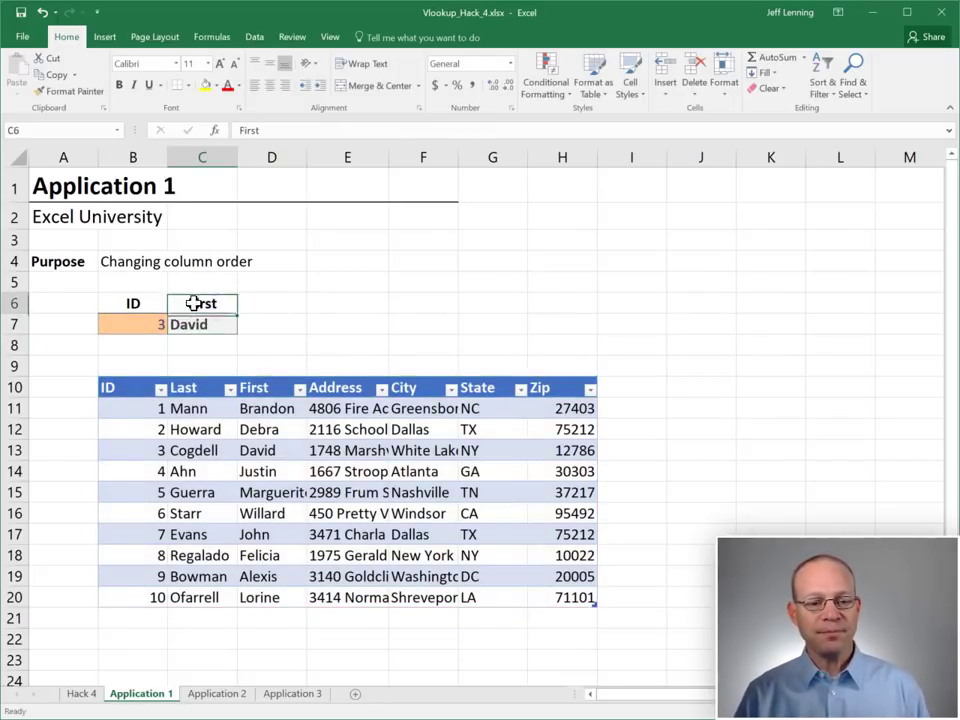
pyautogui.click(204, 327)
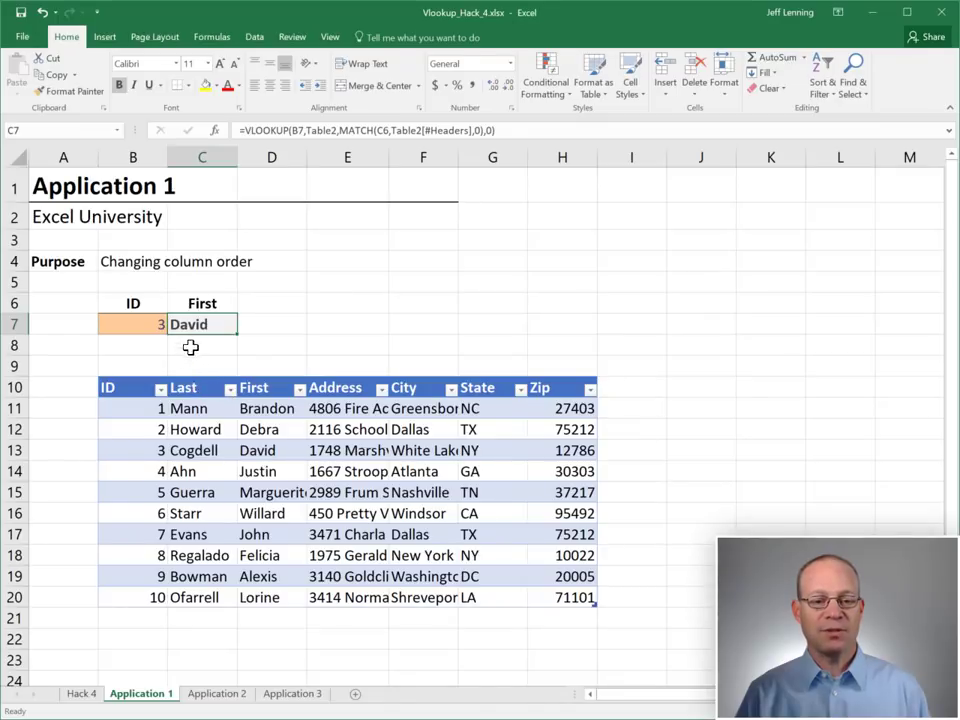
# Drag the First column between City and State, then open the Application 2 sheet
pyautogui.click(260, 450)
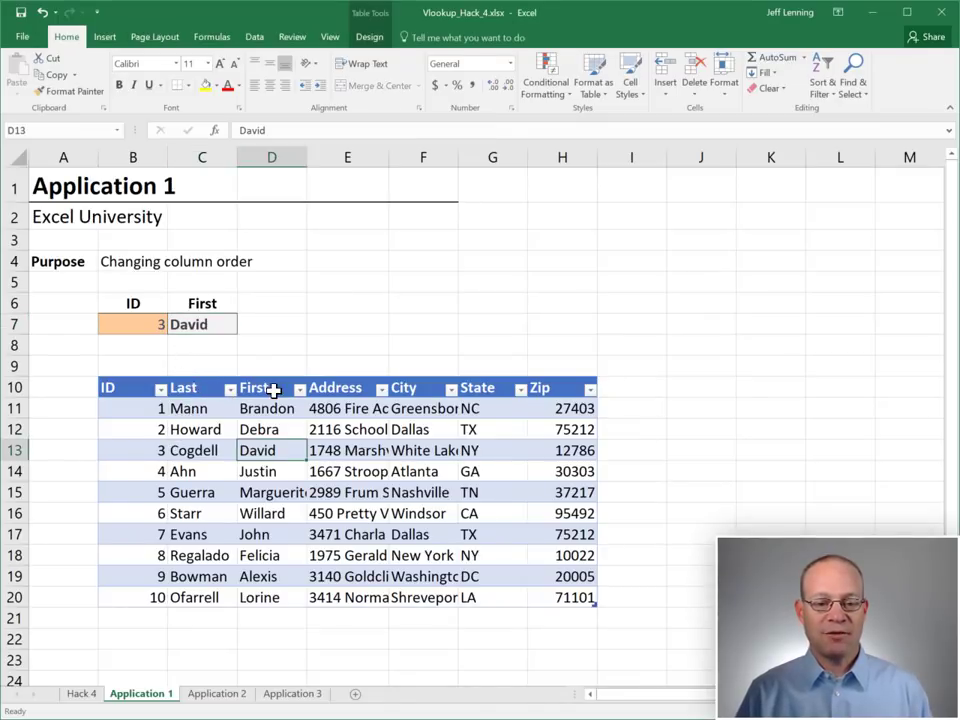
pyautogui.click(272, 390)
pyautogui.hotkey('ctrl', 'space')
pyautogui.moveTo(291, 400); pyautogui.dragTo(384, 381)
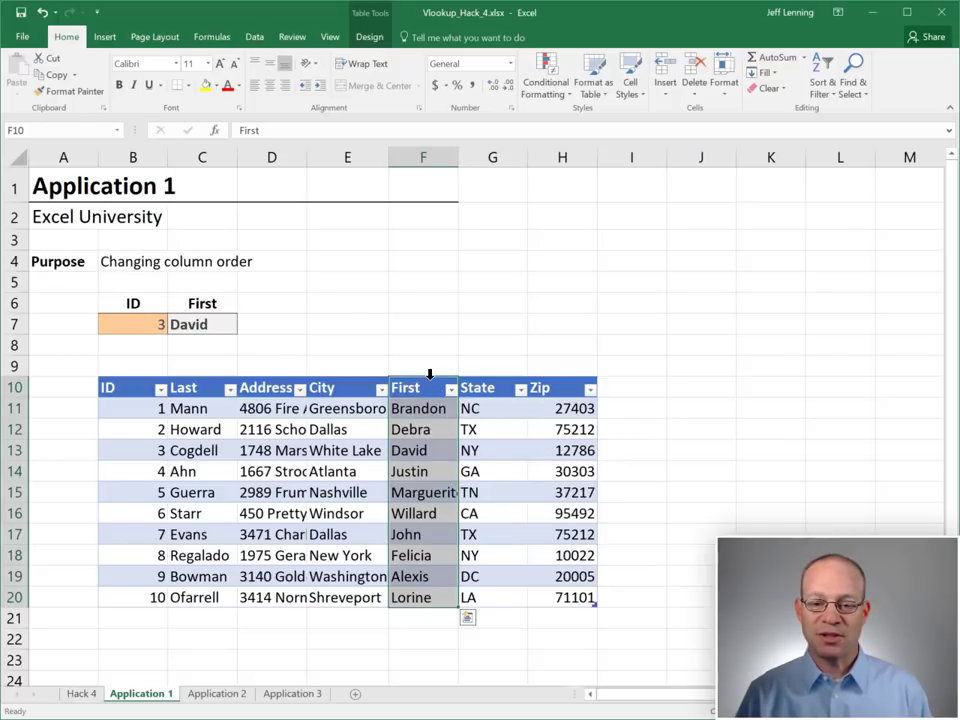
pyautogui.click(430, 387)
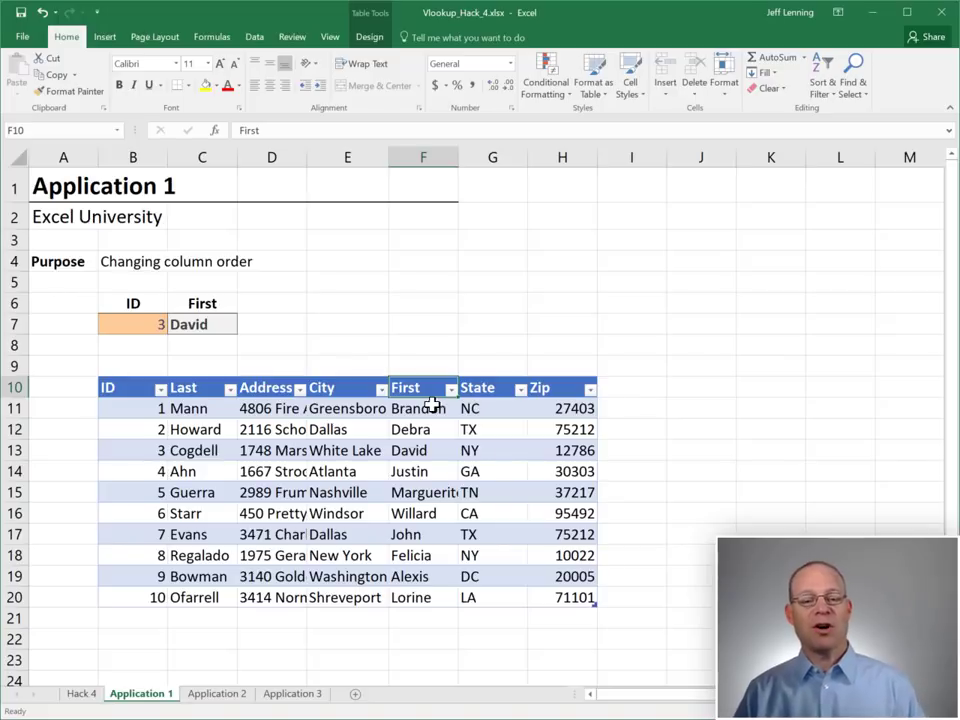
pyautogui.click(219, 694)
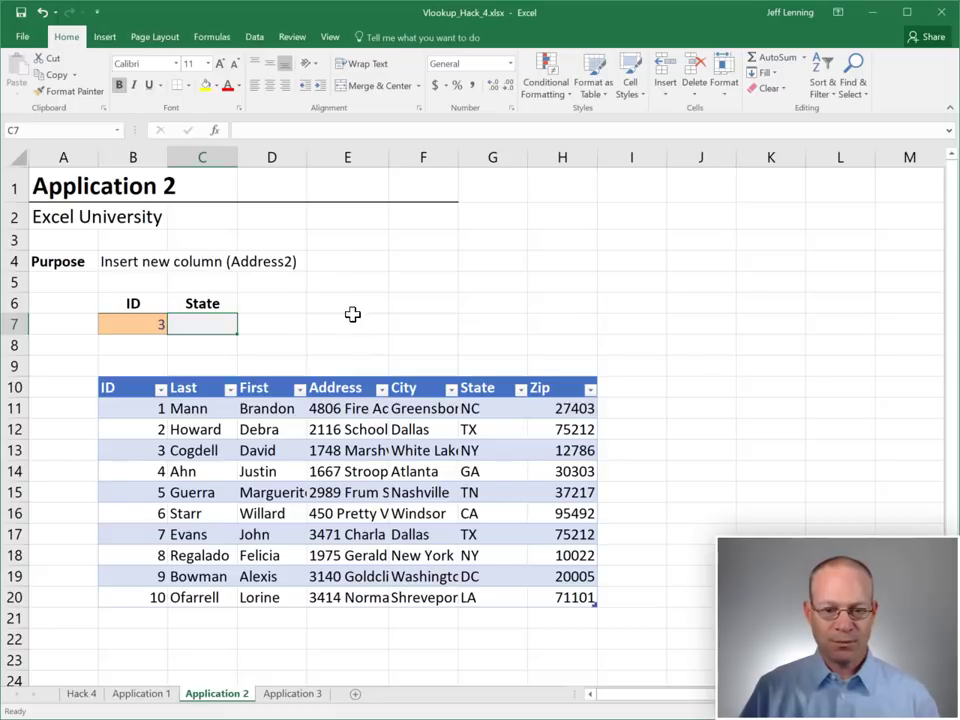
# Enter =VLOOKUP(B7,Table24,6,0) in C7 to return the State NY for ID 3
pyautogui.write('=VLOOKUP(')
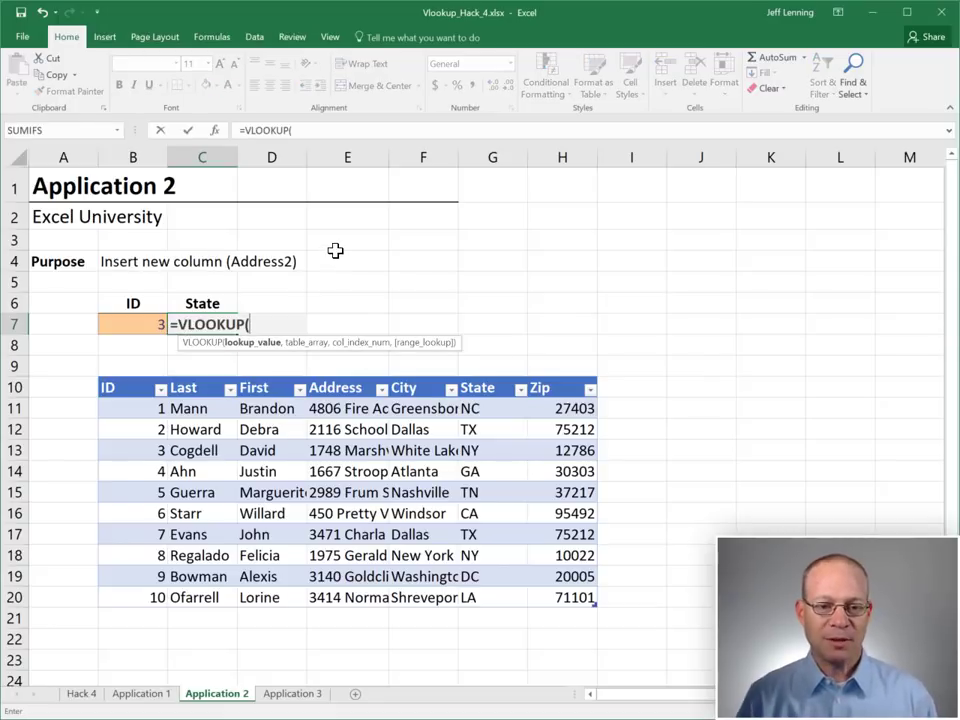
pyautogui.press('Left')
pyautogui.write(',')
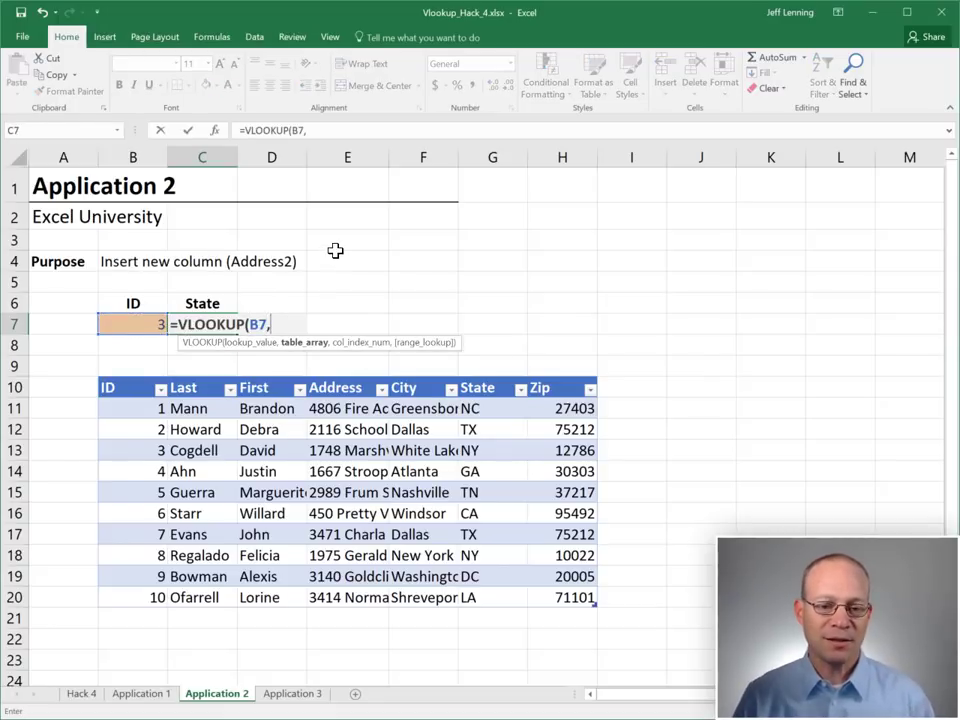
pyautogui.moveTo(155, 408); pyautogui.dragTo(592, 598)
pyautogui.write(',')
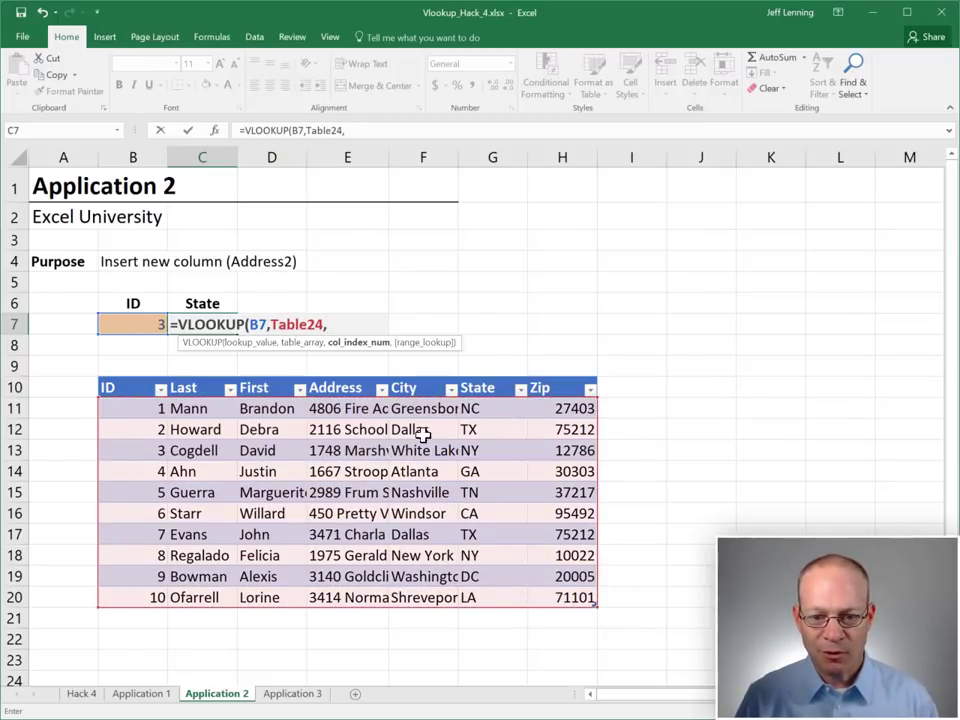
pyautogui.write('6')
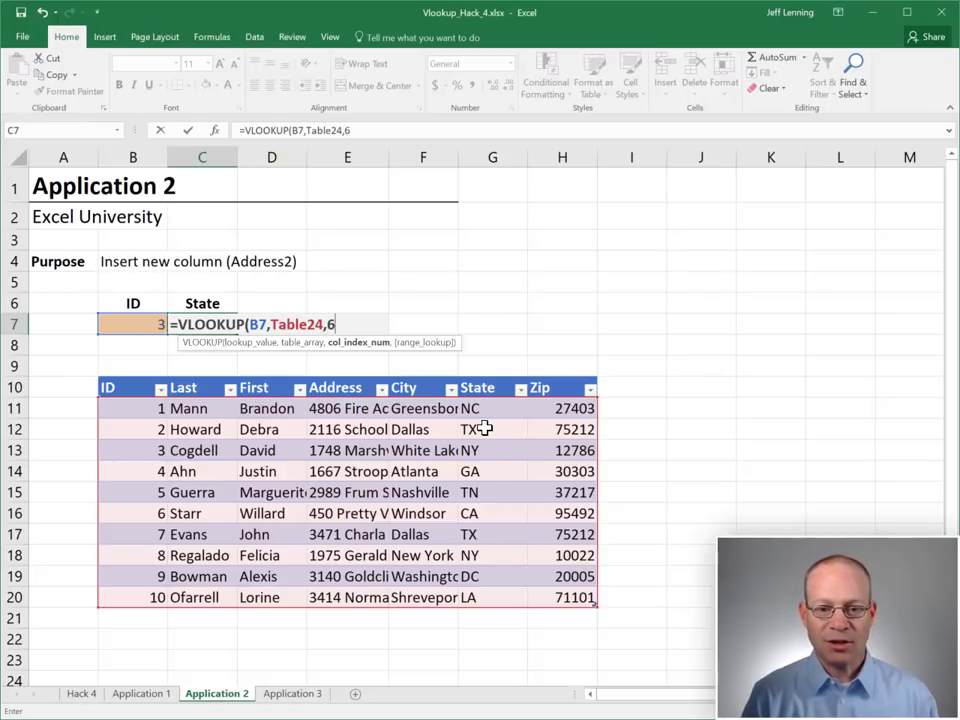
pyautogui.write(',0)')
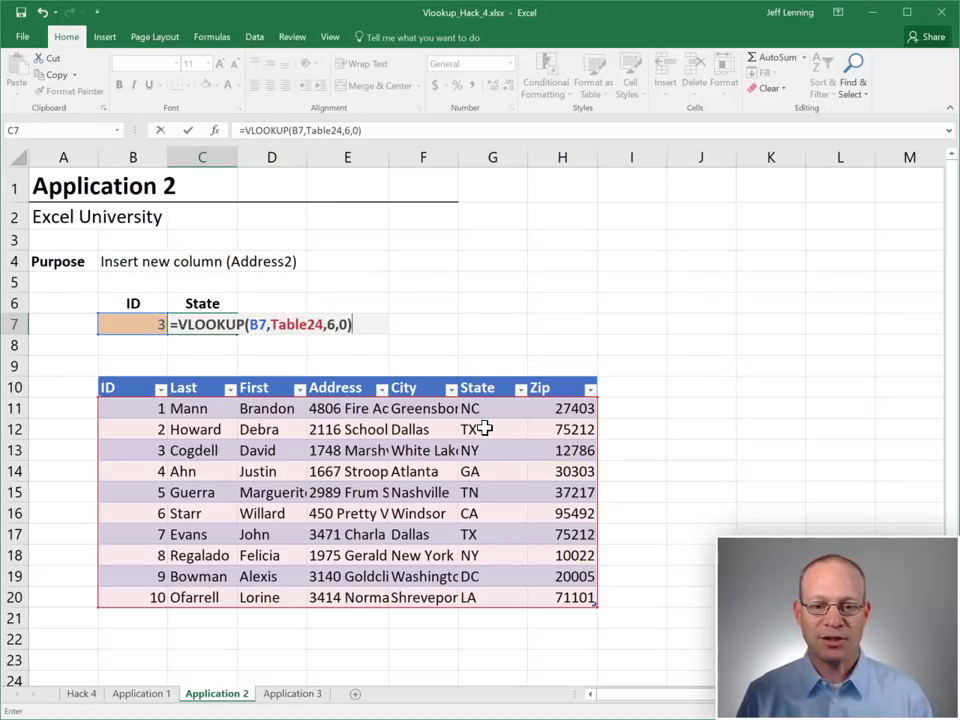
pyautogui.press('Return')
# Insert a new column before City in column F of the table
pyautogui.click(197, 325)
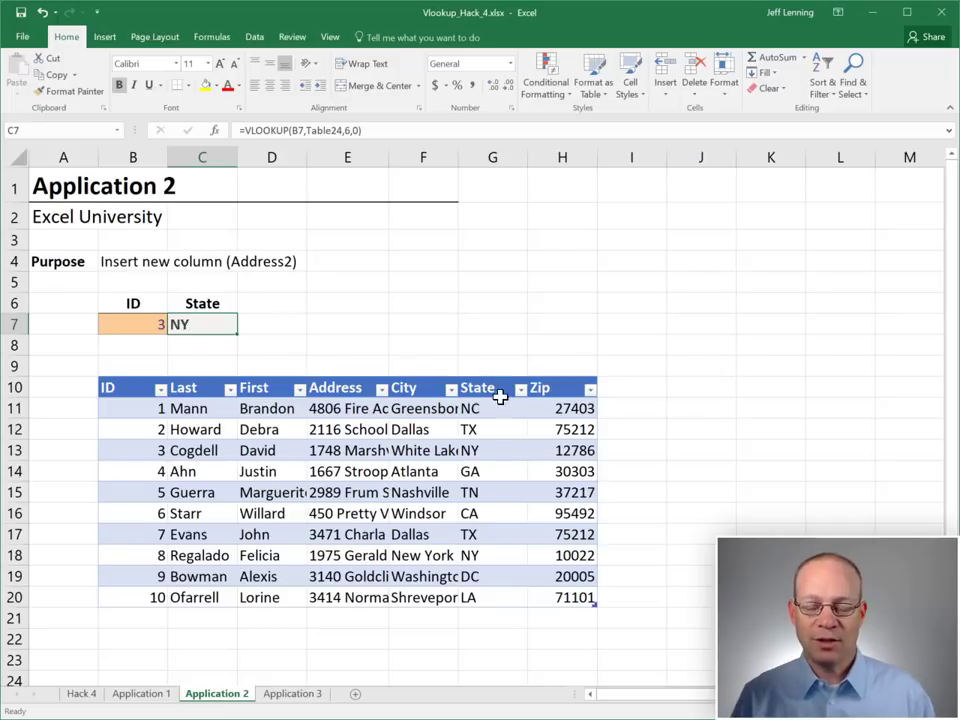
pyautogui.click(423, 157)
pyautogui.rightClick(423, 158)
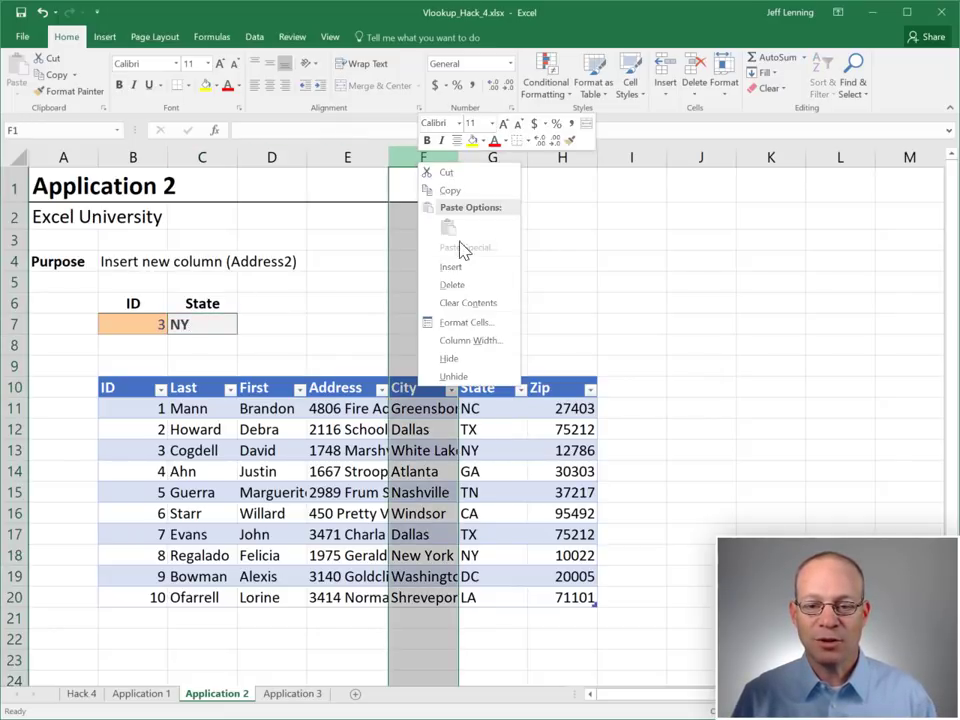
pyautogui.click(450, 267)
# Head the new column Address2, check C7's State result, then undo the header rename
pyautogui.click(424, 384)
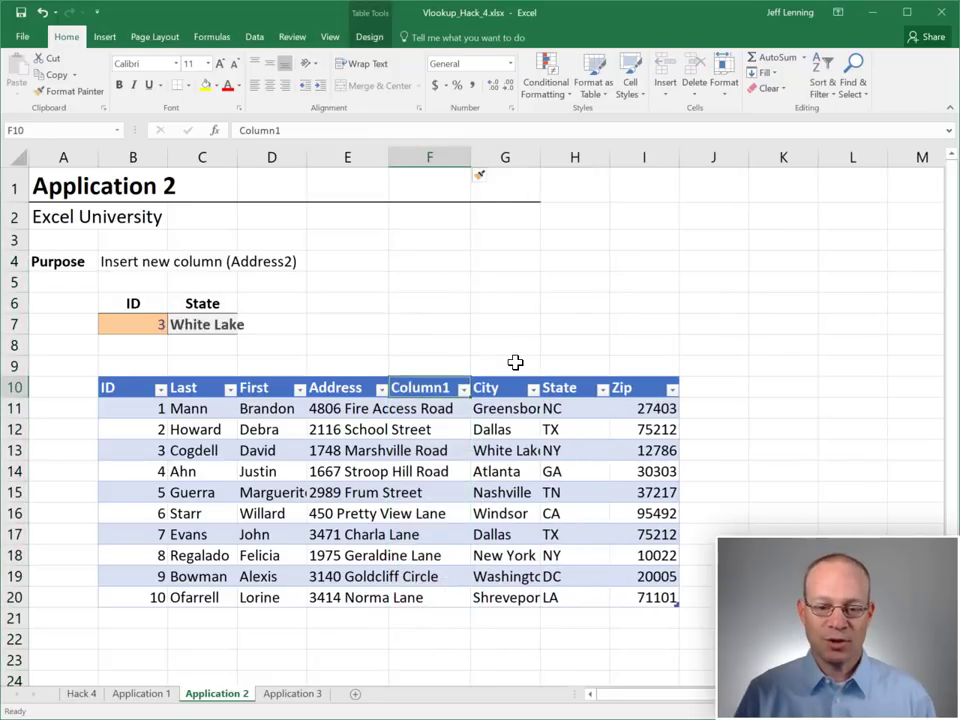
pyautogui.write('Address')
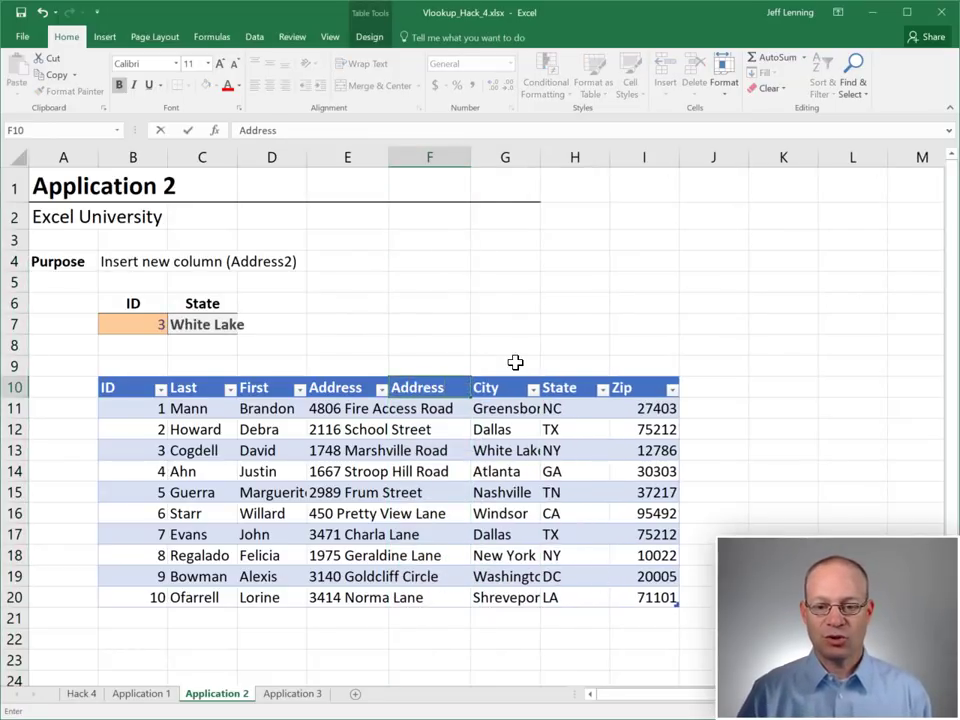
pyautogui.write('2')
pyautogui.press('Return')
pyautogui.click(208, 325)
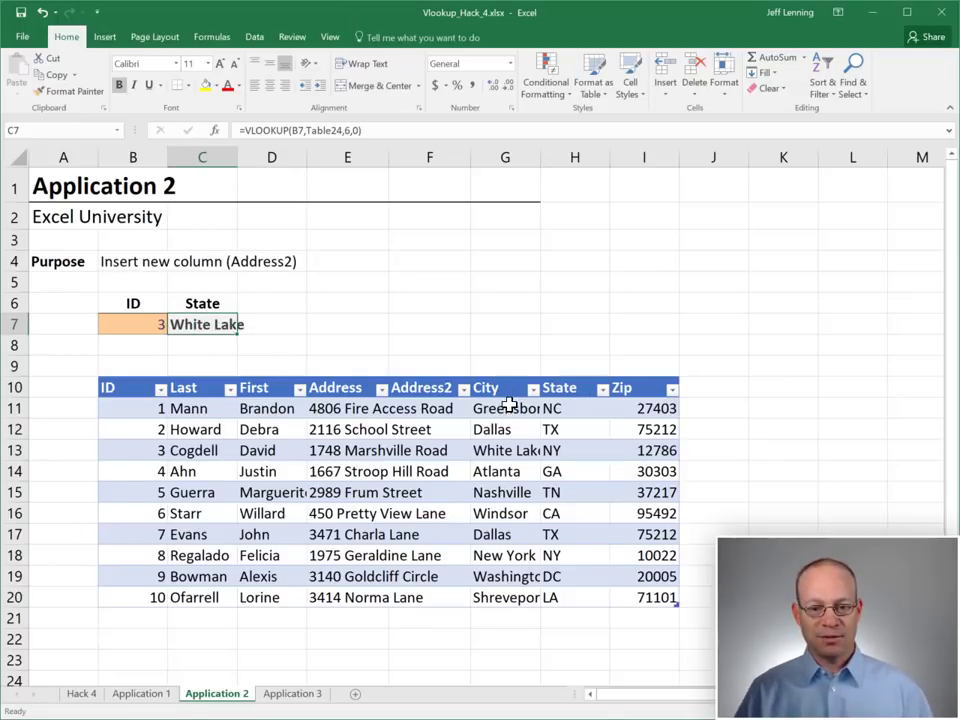
pyautogui.hotkey('ctrl', 'z')
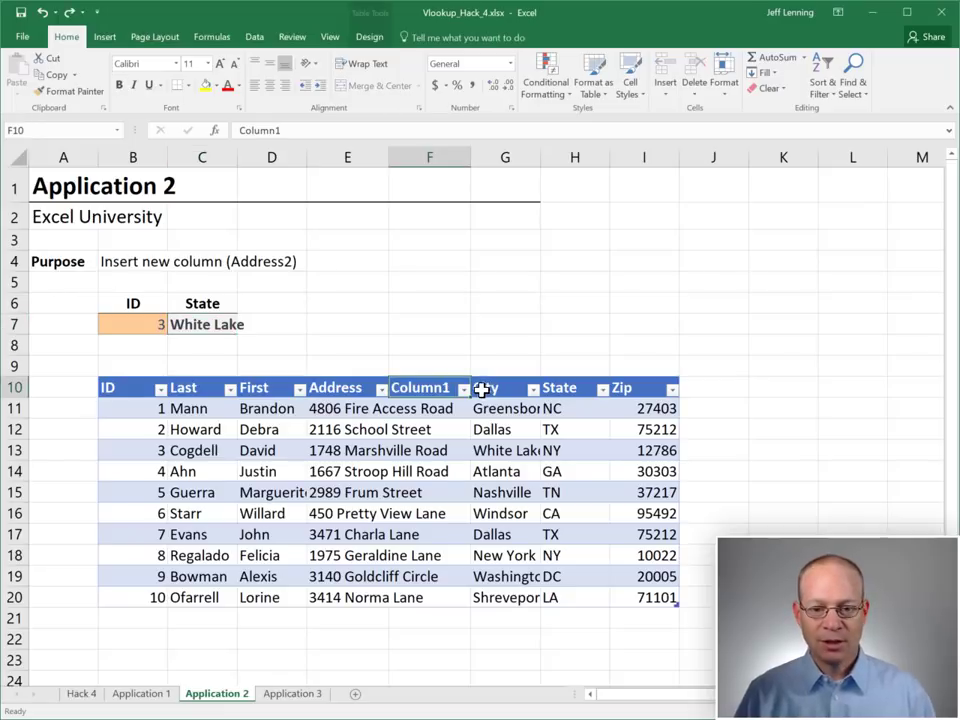
# Undo the column insert and replace C7's hard-coded column number 6 with a MATCH function
pyautogui.hotkey('ctrl', 'z')
pyautogui.doubleClick(202, 324)
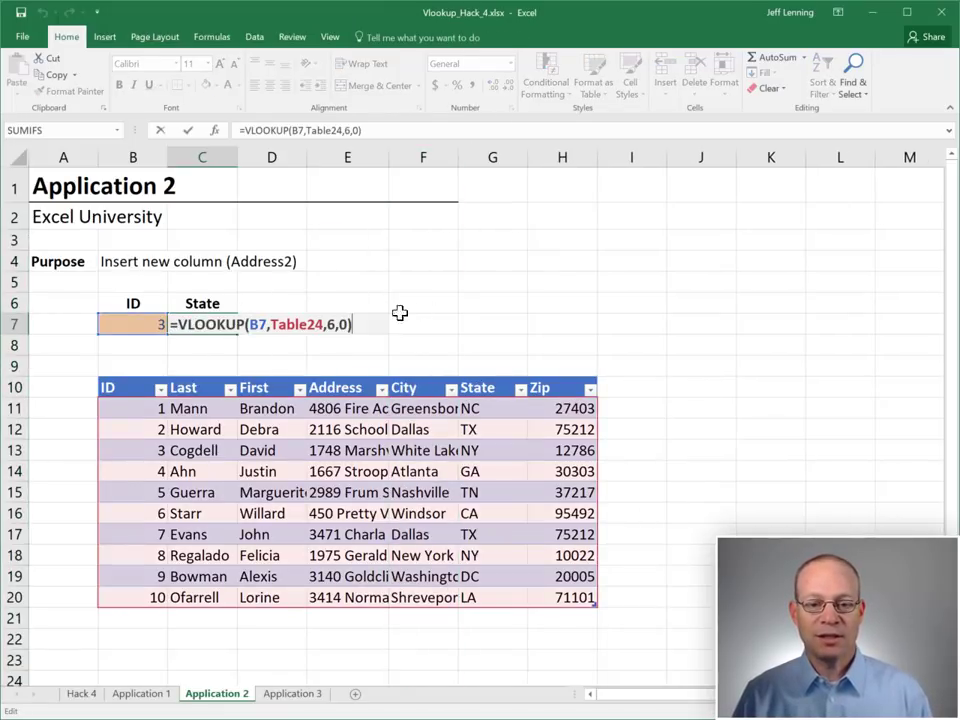
pyautogui.press('Left')
pyautogui.press('Left')
pyautogui.press('Left')
pyautogui.hotkey('shift', 'Left')
pyautogui.write('match')
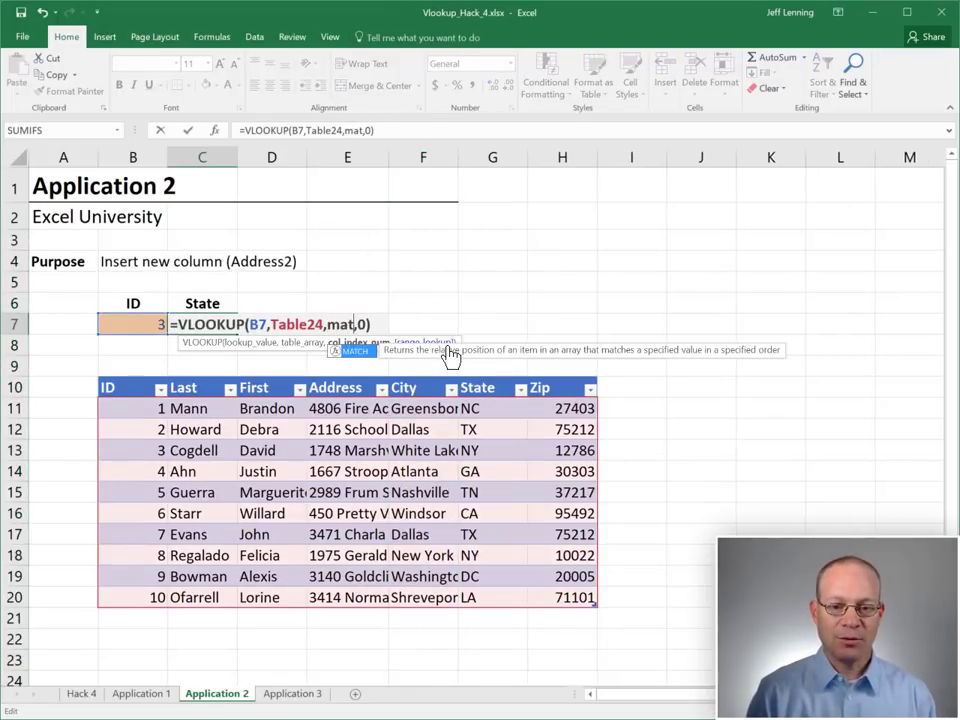
pyautogui.write('()')
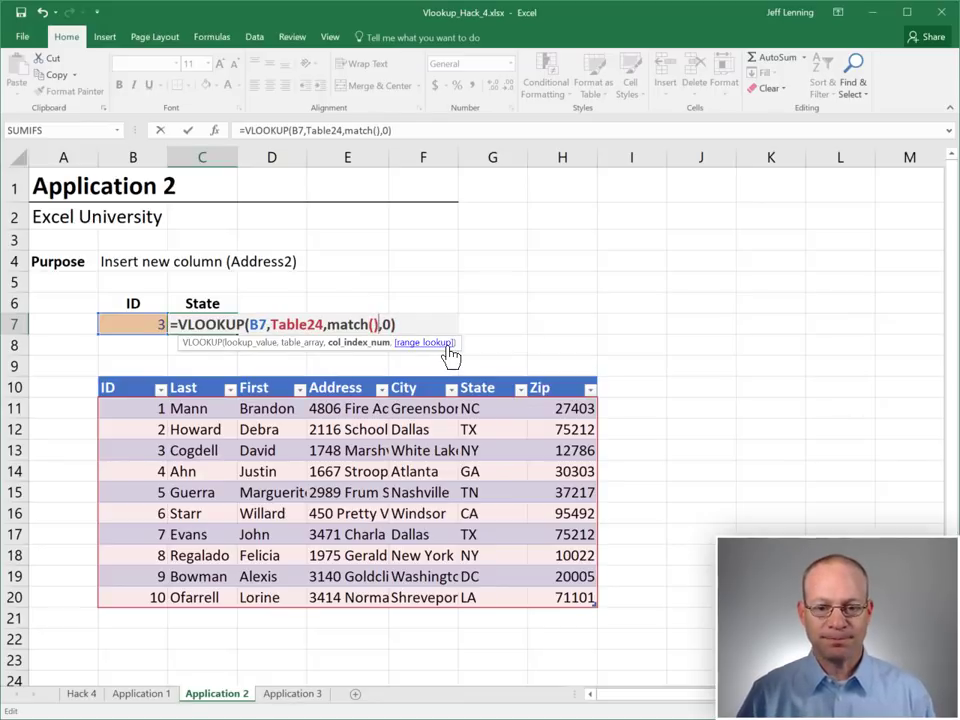
# Make MATCH find C6's State heading in Table24's header row with exact match, returning NY
pyautogui.press('Left')
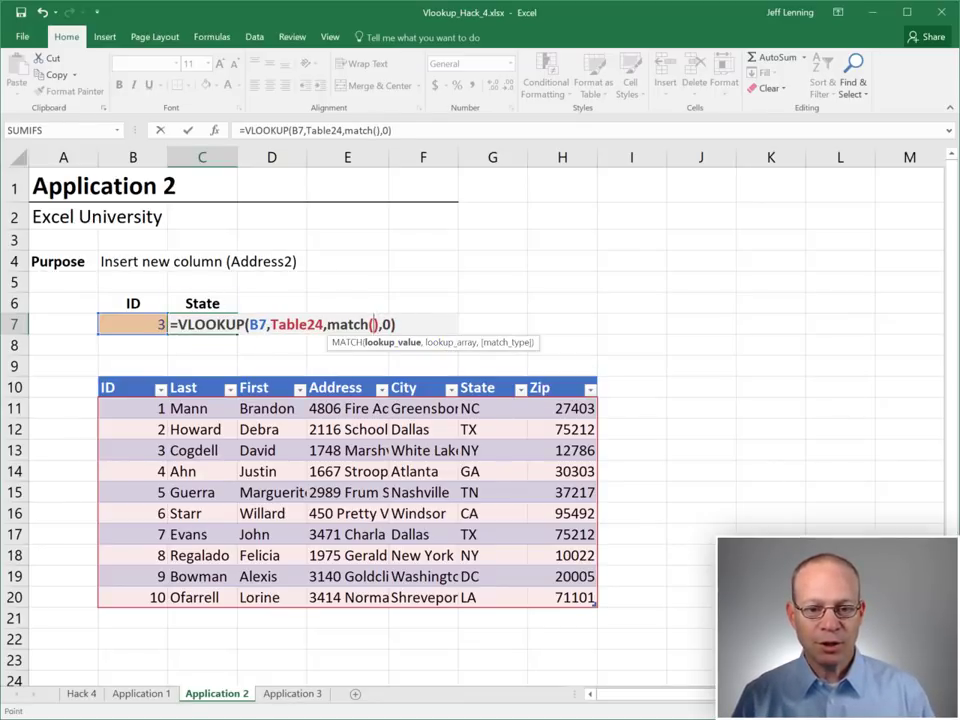
pyautogui.click(213, 303)
pyautogui.write(',')
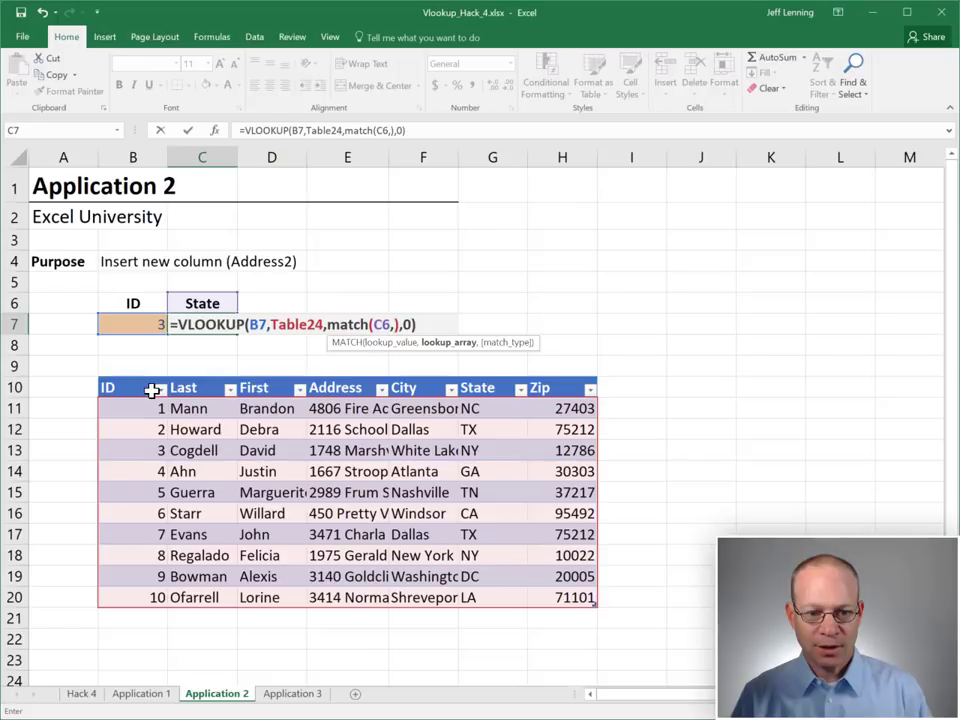
pyautogui.moveTo(150, 387); pyautogui.dragTo(572, 381)
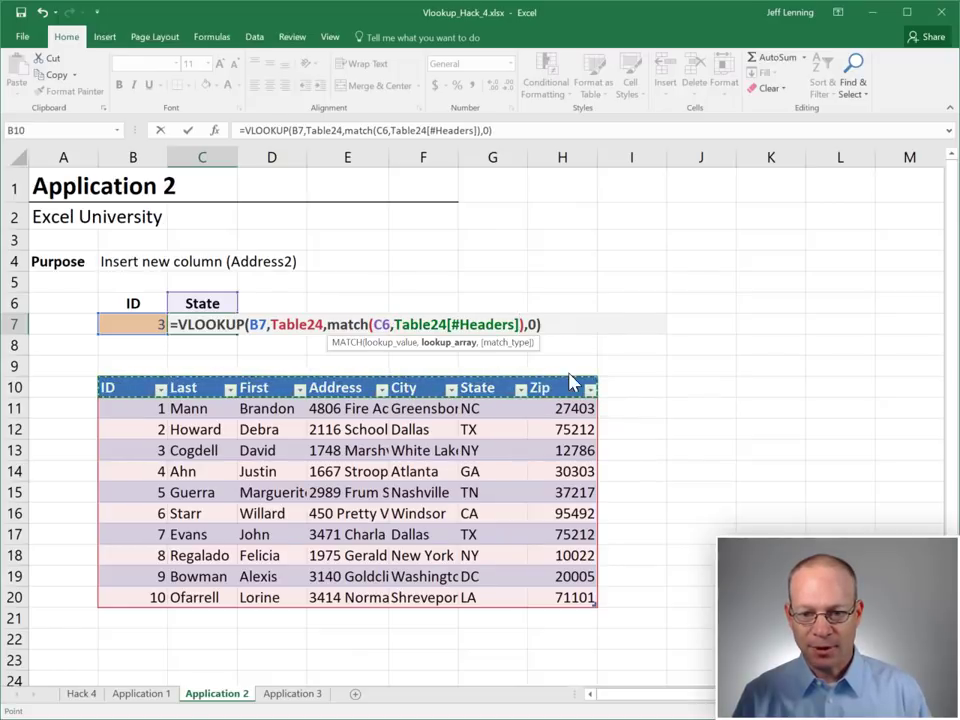
pyautogui.write(',0')
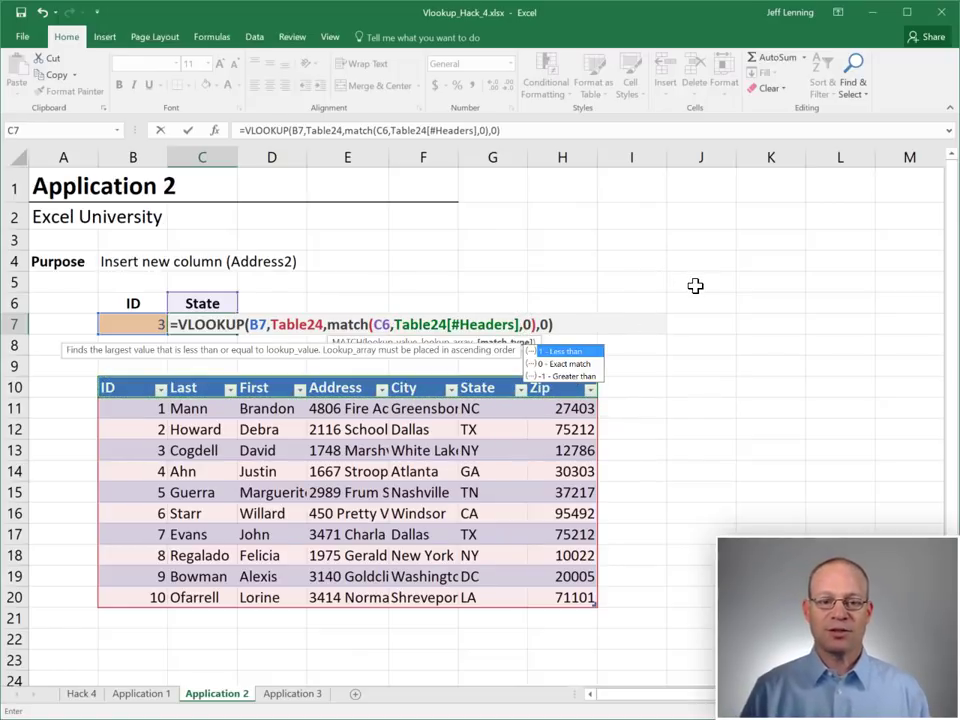
pyautogui.press('Return')
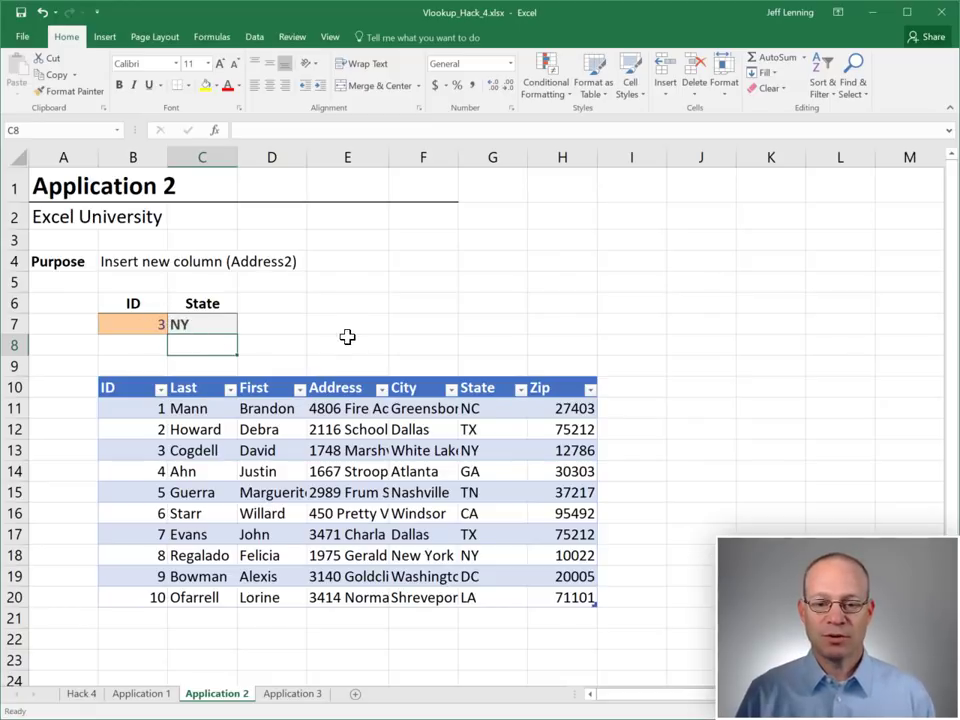
# Insert Column1 before City and confirm C7's MATCH-based State lookup still returns NY
pyautogui.click(423, 157)
pyautogui.rightClick(416, 160)
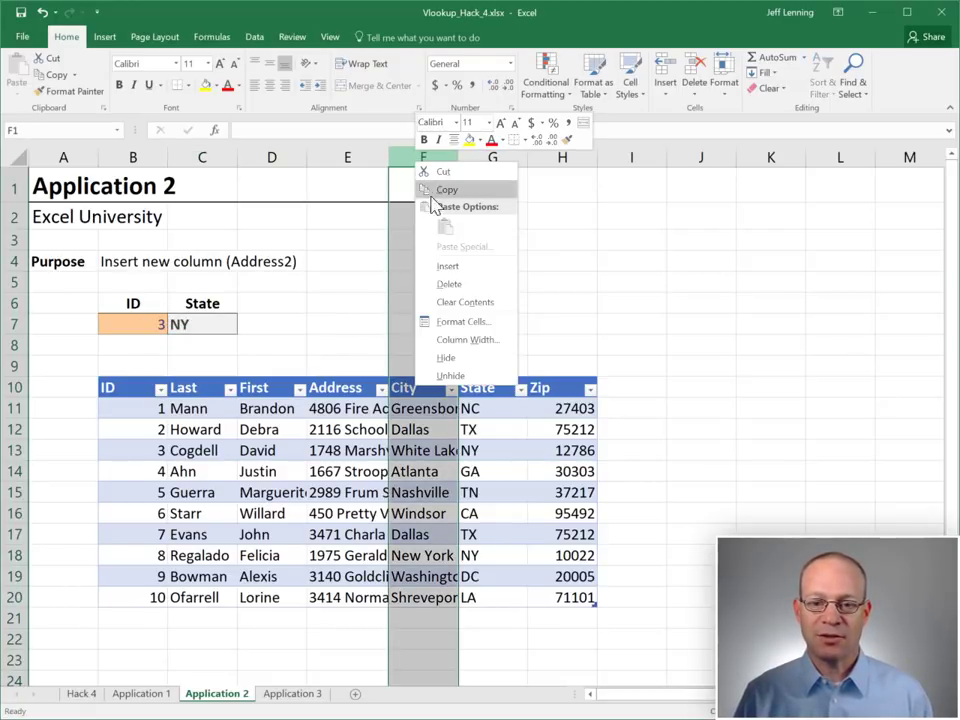
pyautogui.click(446, 268)
pyautogui.click(218, 322)
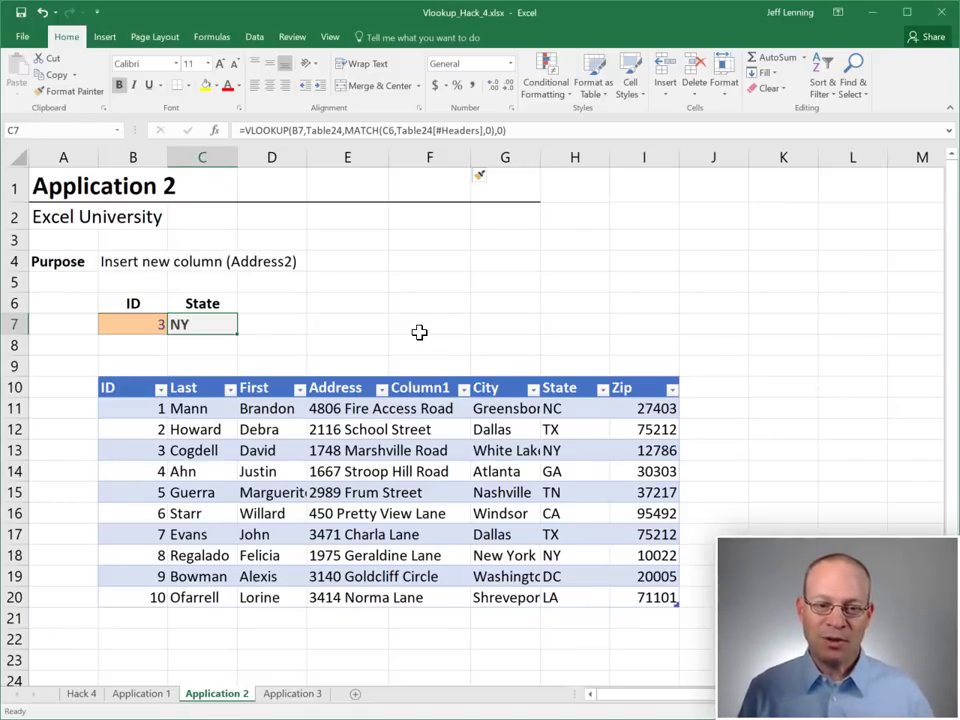
pyautogui.press('F2')
pyautogui.press('Escape')
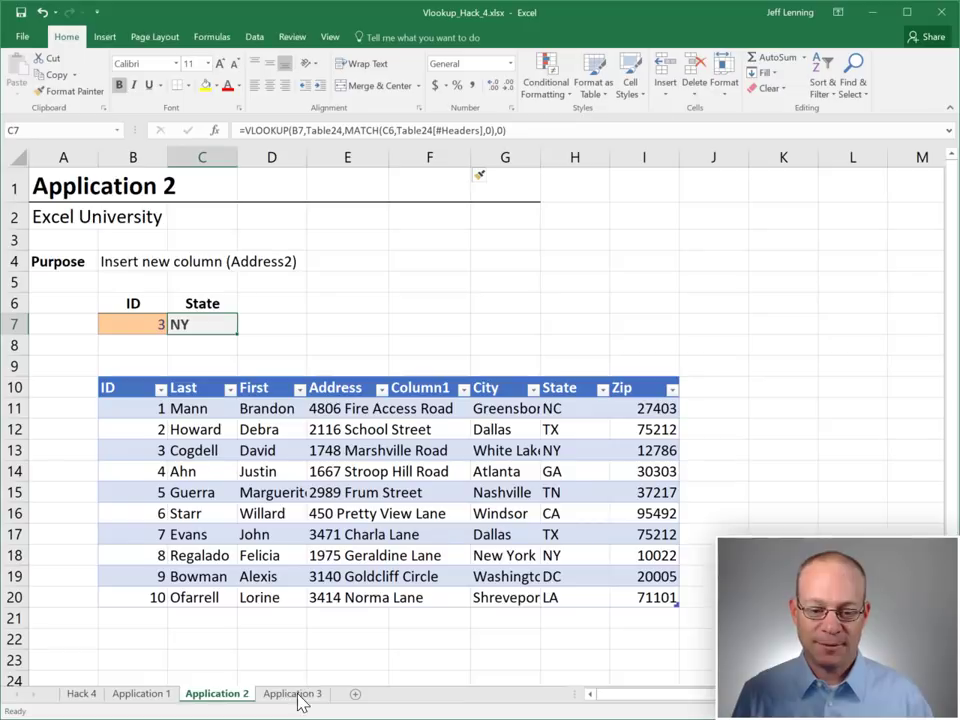
# Go to the Application 3 sheet and review its item codes, tier prices, tier cell C7 and Price cell C10
pyautogui.hotkey('ctrl', 'pagedown')
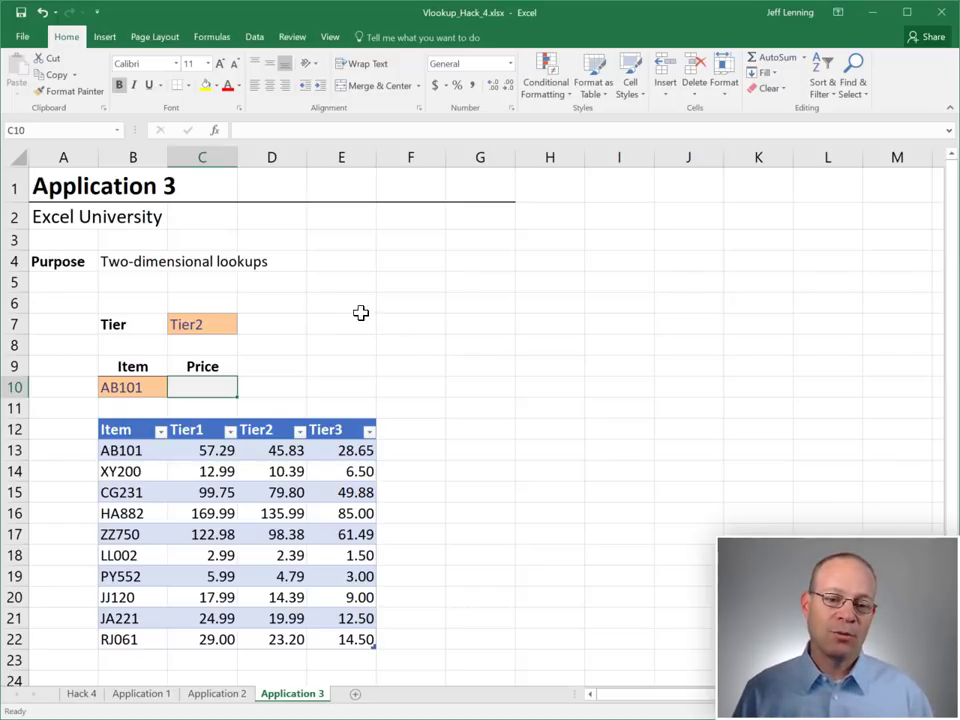
pyautogui.moveTo(135, 450); pyautogui.dragTo(135, 598)
pyautogui.moveTo(210, 446); pyautogui.dragTo(335, 617)
pyautogui.click(212, 326)
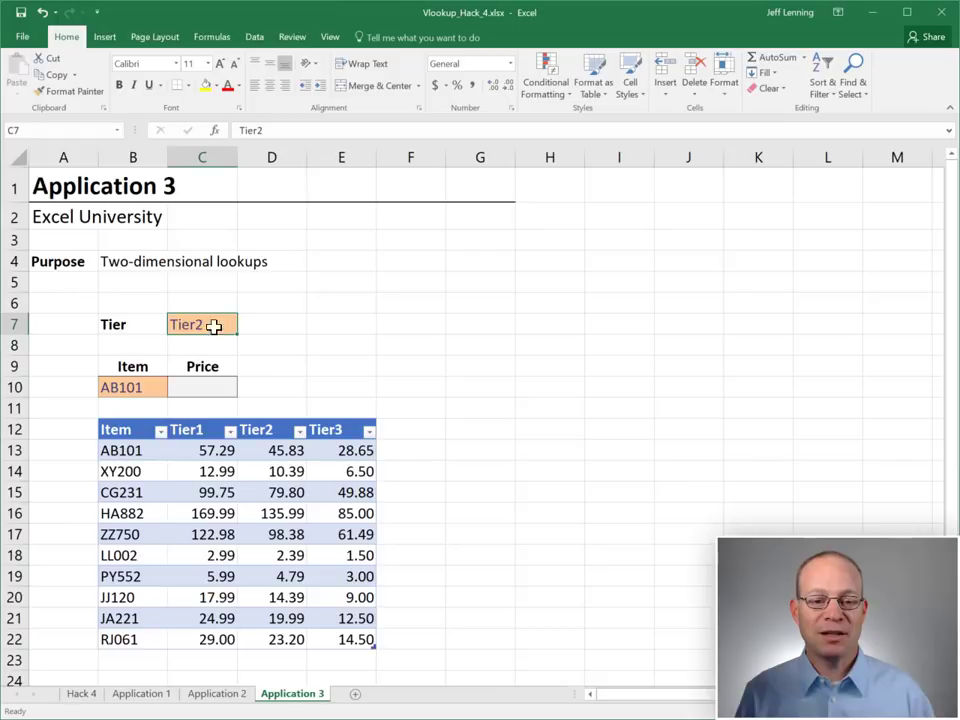
pyautogui.click(199, 385)
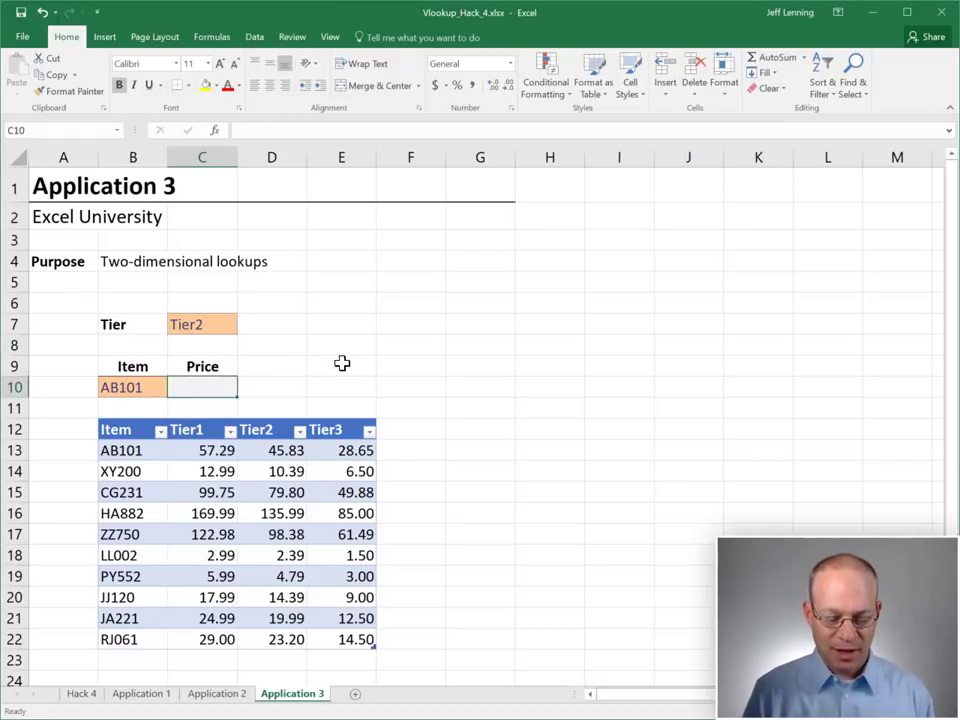
# Start a VLOOKUP in C10 looking up B10's AB101 across the whole Table4 price table
pyautogui.write('=VLOOKUP(')
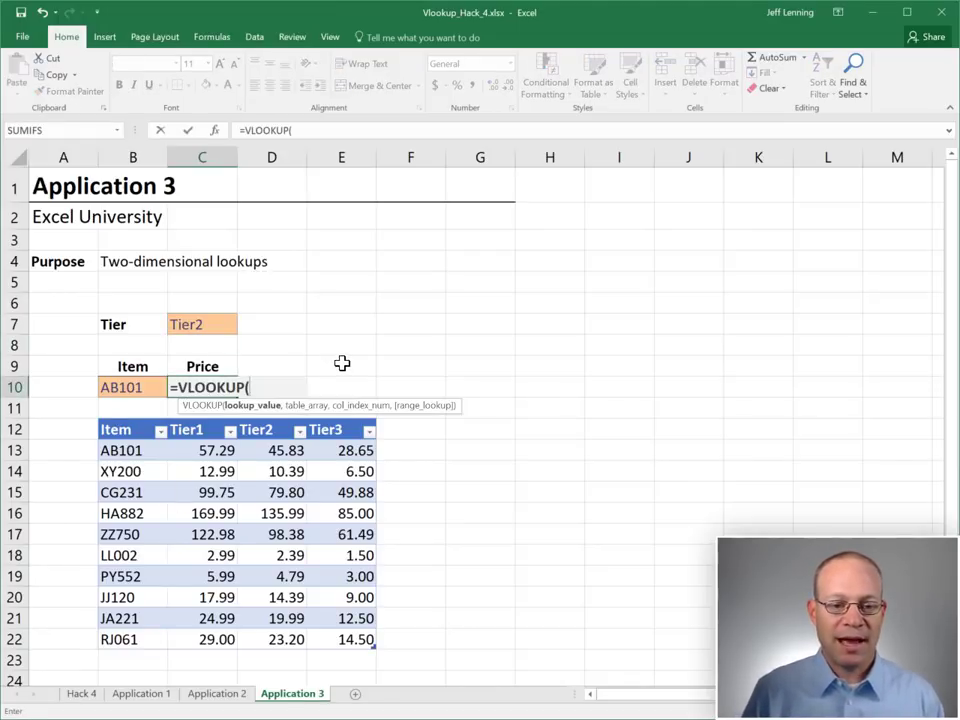
pyautogui.press('Left')
pyautogui.write(',')
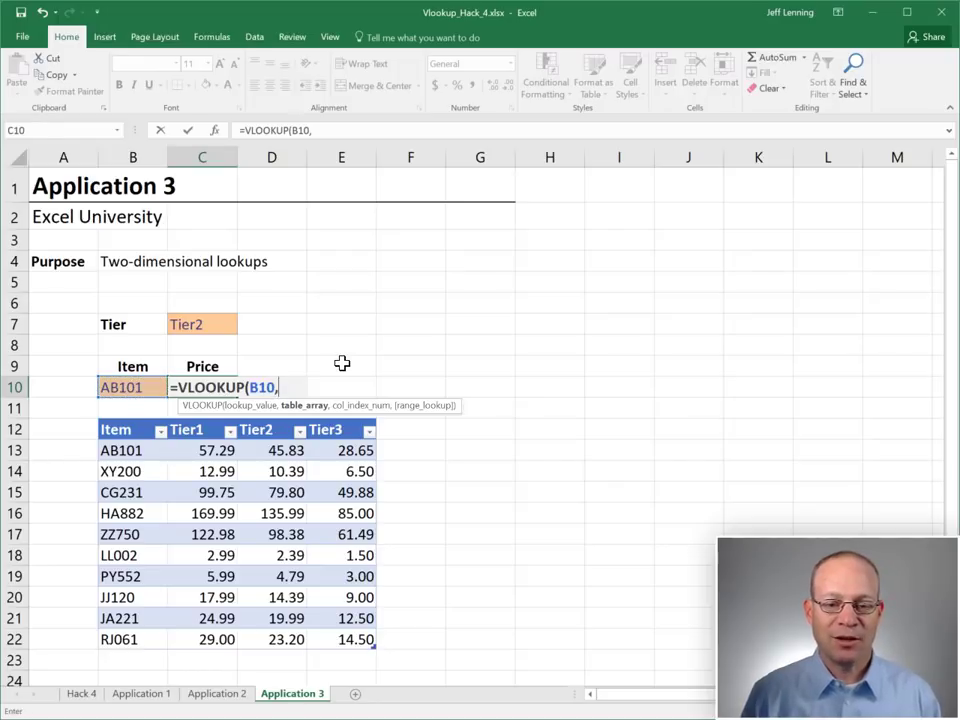
pyautogui.moveTo(133, 452); pyautogui.dragTo(372, 640)
# Use MATCH(C7,Table4[#Headers],0) as the column number with exact match, returning 45.83
pyautogui.write(',')
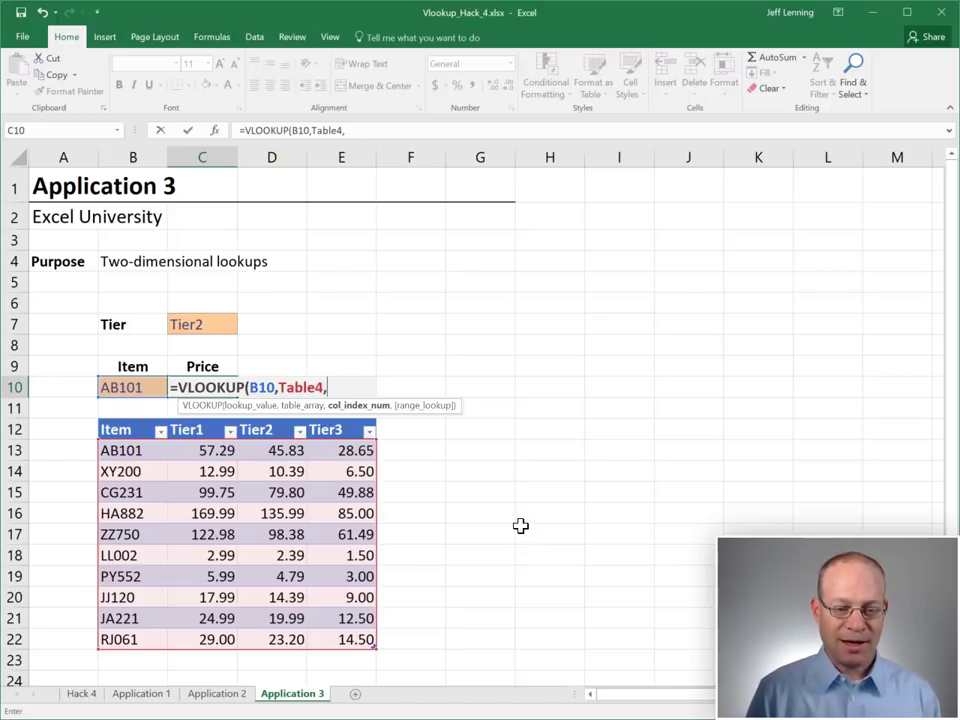
pyautogui.write('mat')
pyautogui.press('Tab')
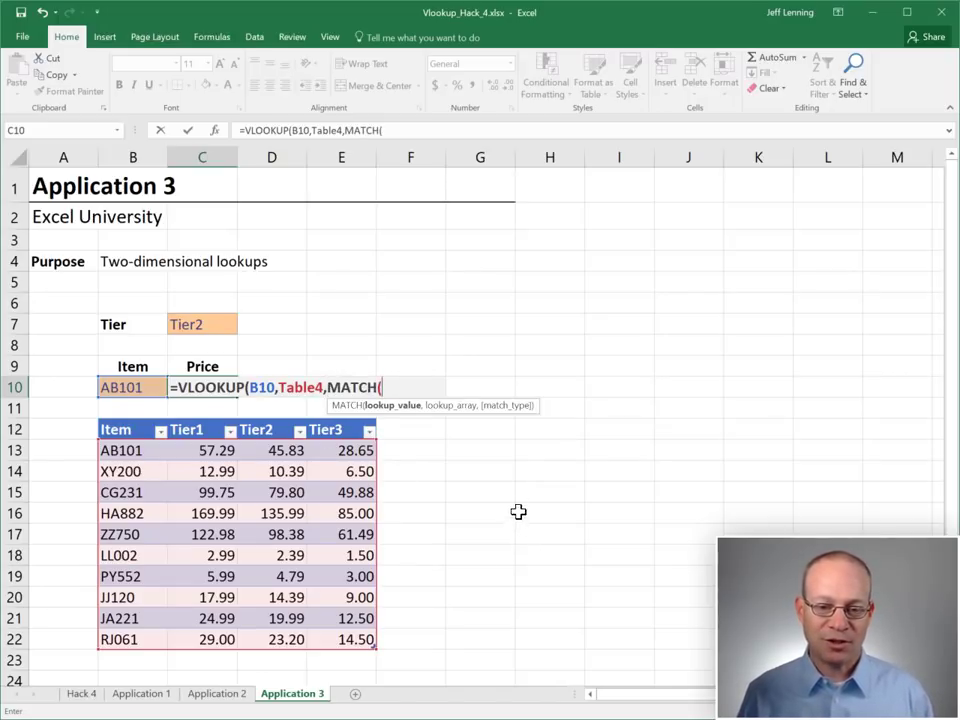
pyautogui.click(218, 325)
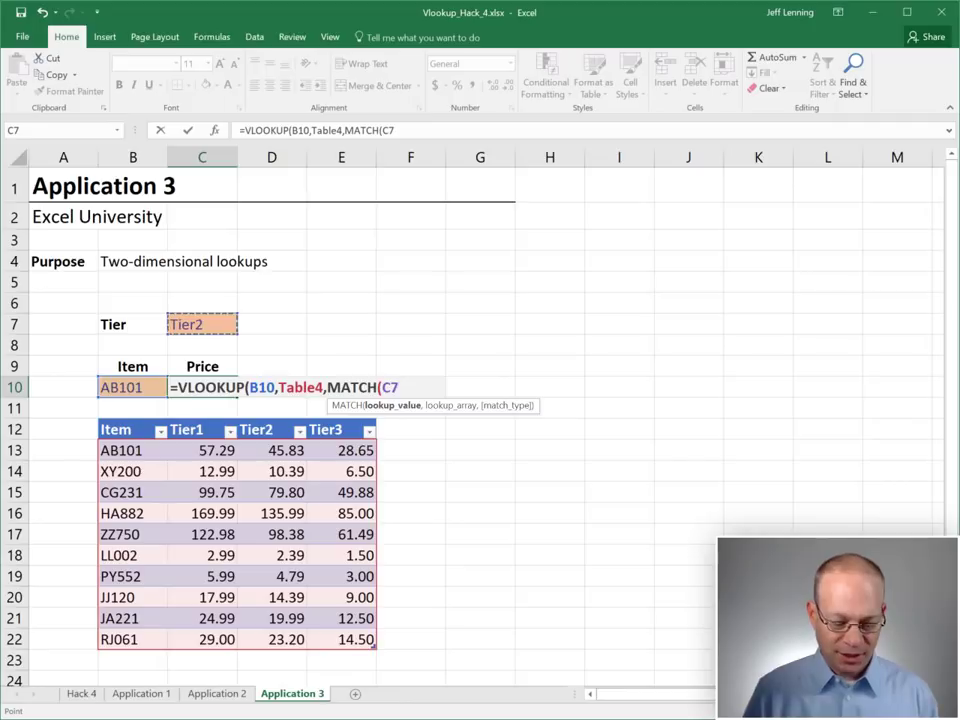
pyautogui.write(',')
pyautogui.click(153, 428)
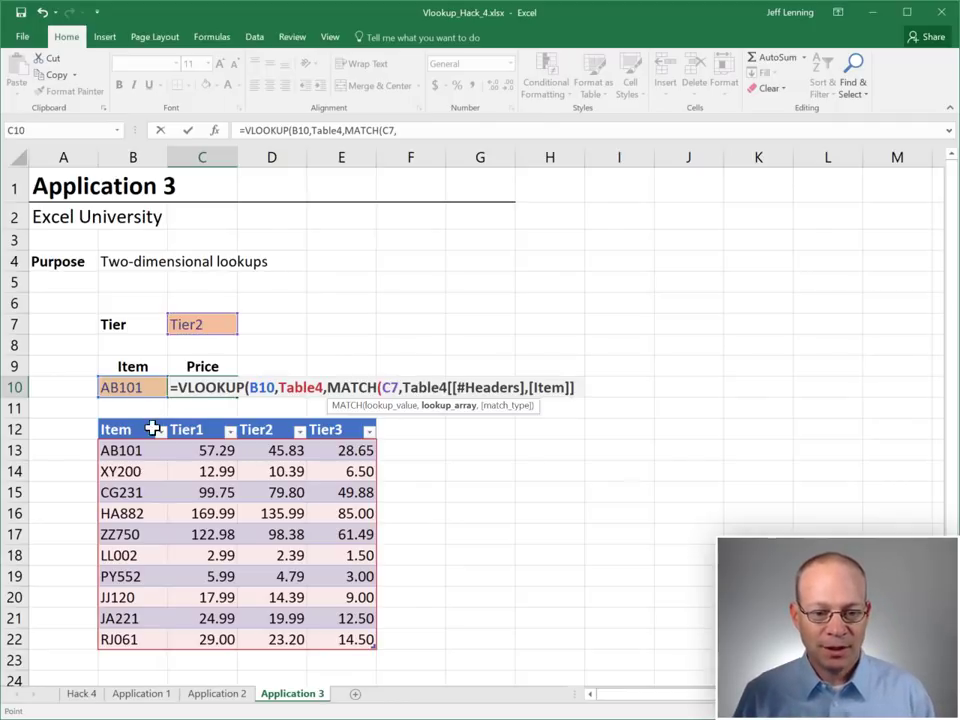
pyautogui.moveTo(153, 428); pyautogui.dragTo(333, 427)
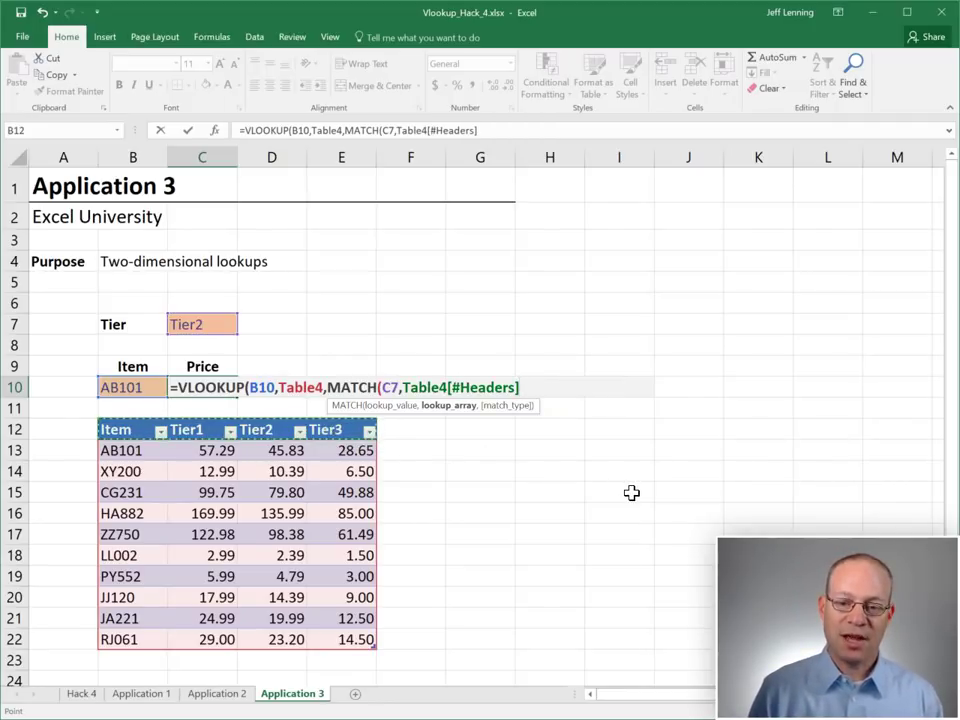
pyautogui.write(',0),0')
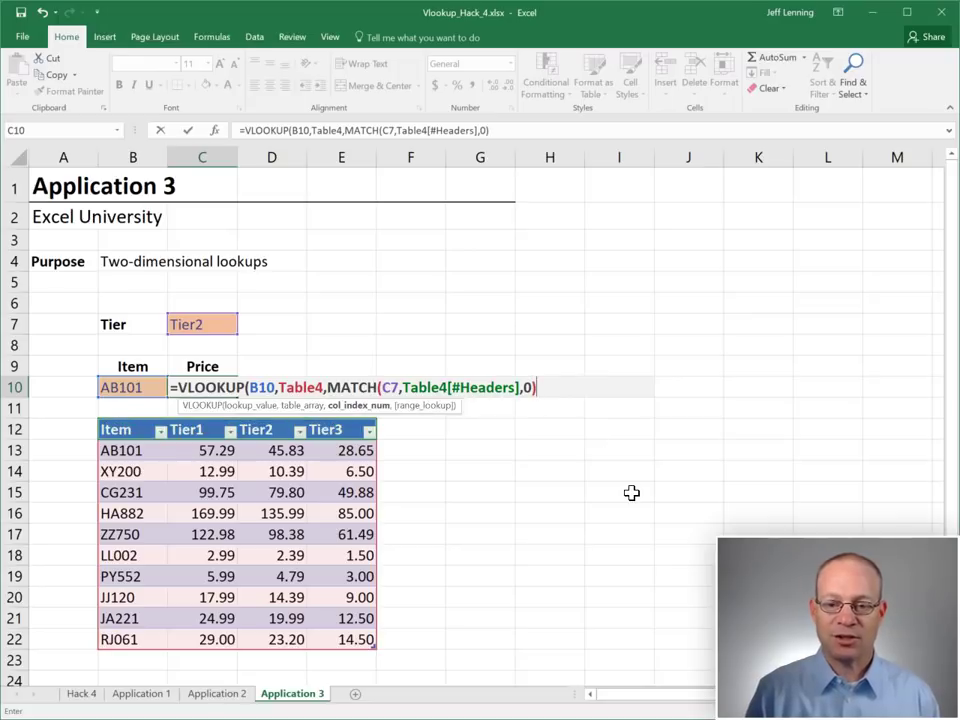
pyautogui.write(')')
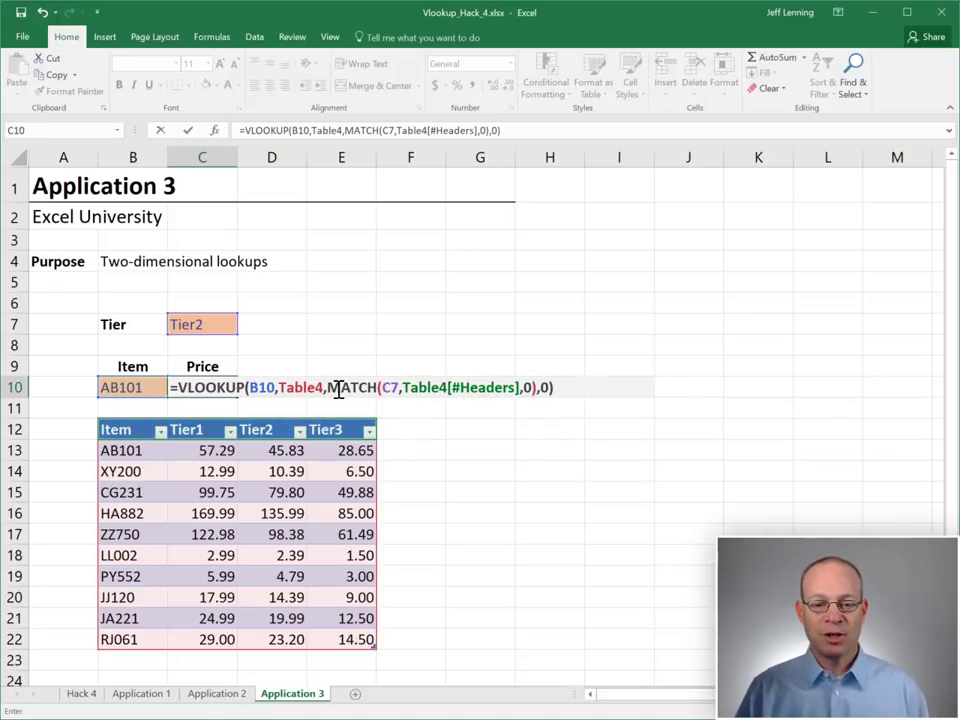
pyautogui.moveTo(329, 387); pyautogui.dragTo(545, 387)
pyautogui.press('Return')
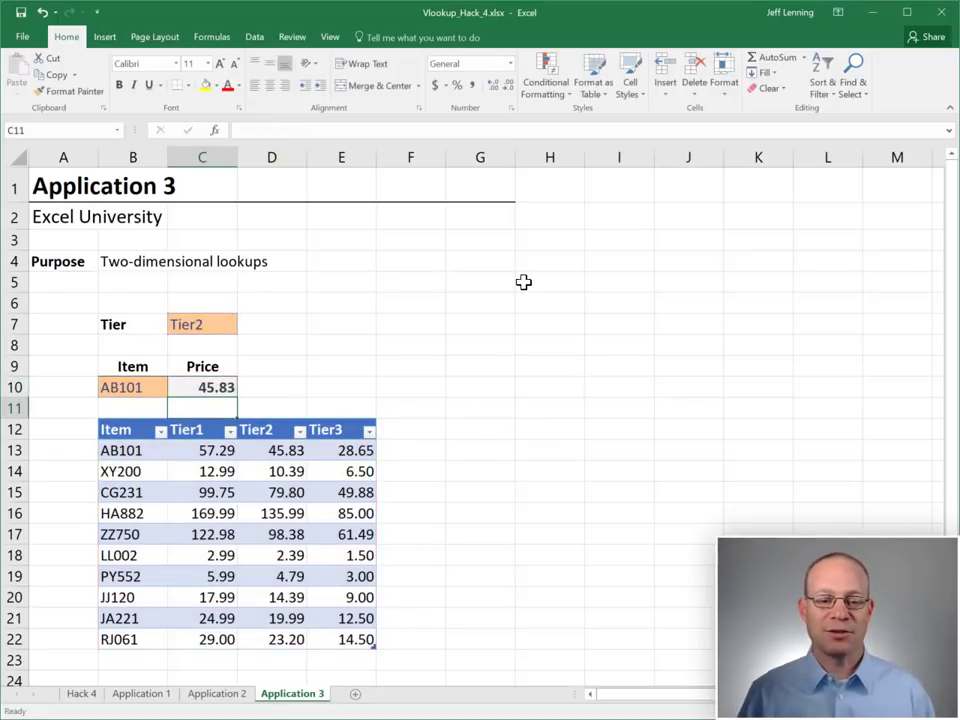
# Change the tier in C7 to Tier1 so AB101's price in C10 becomes 57.29
pyautogui.click(160, 390)
pyautogui.click(197, 390)
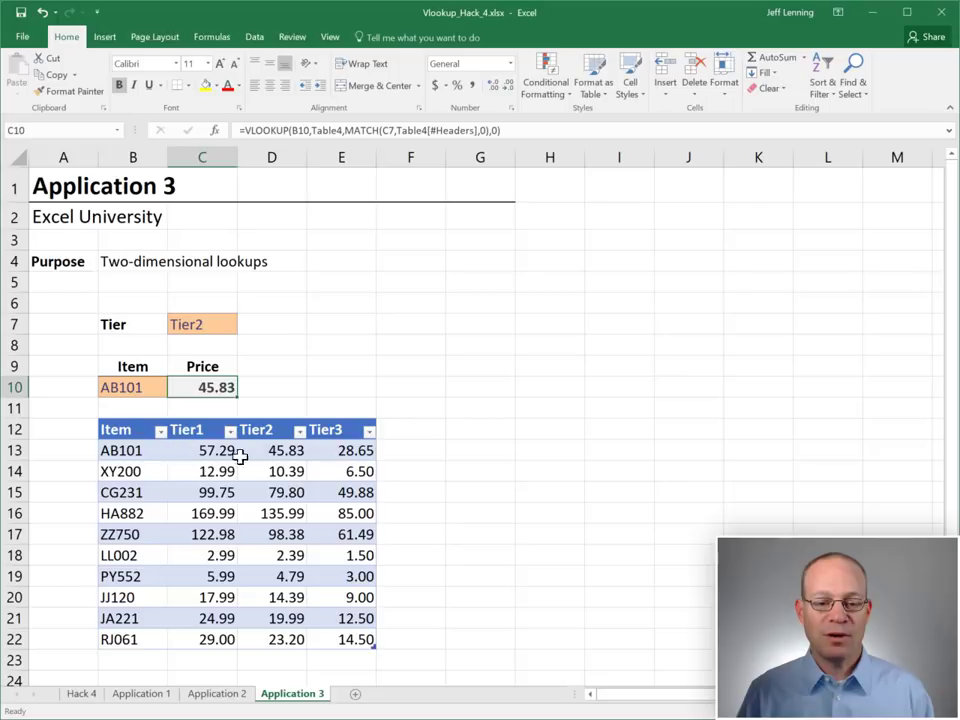
pyautogui.click(285, 450)
pyautogui.click(211, 320)
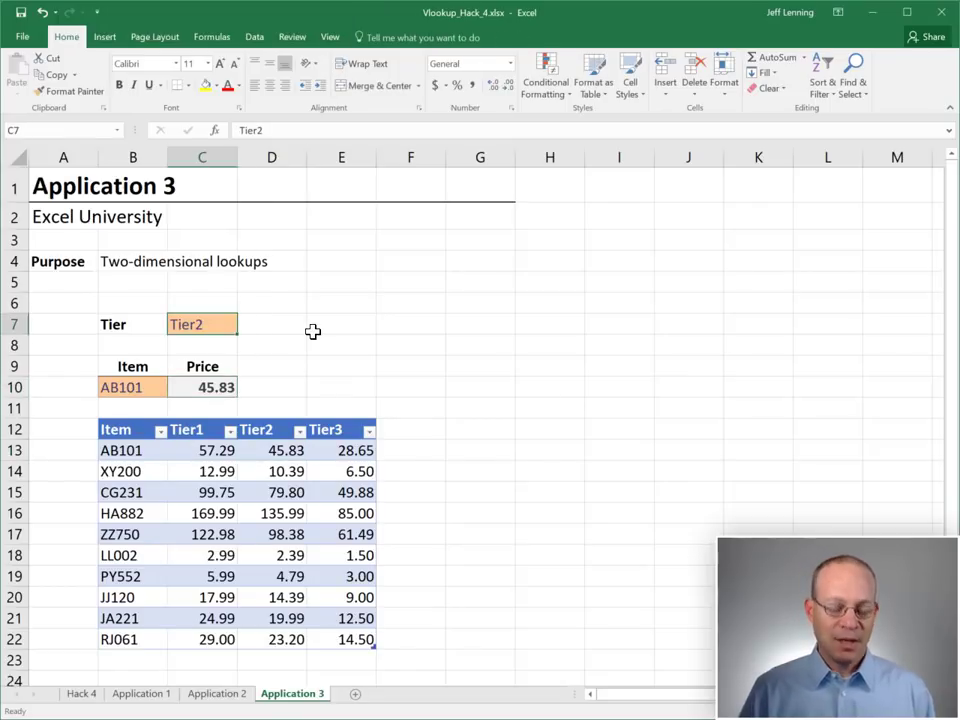
pyautogui.write('T')
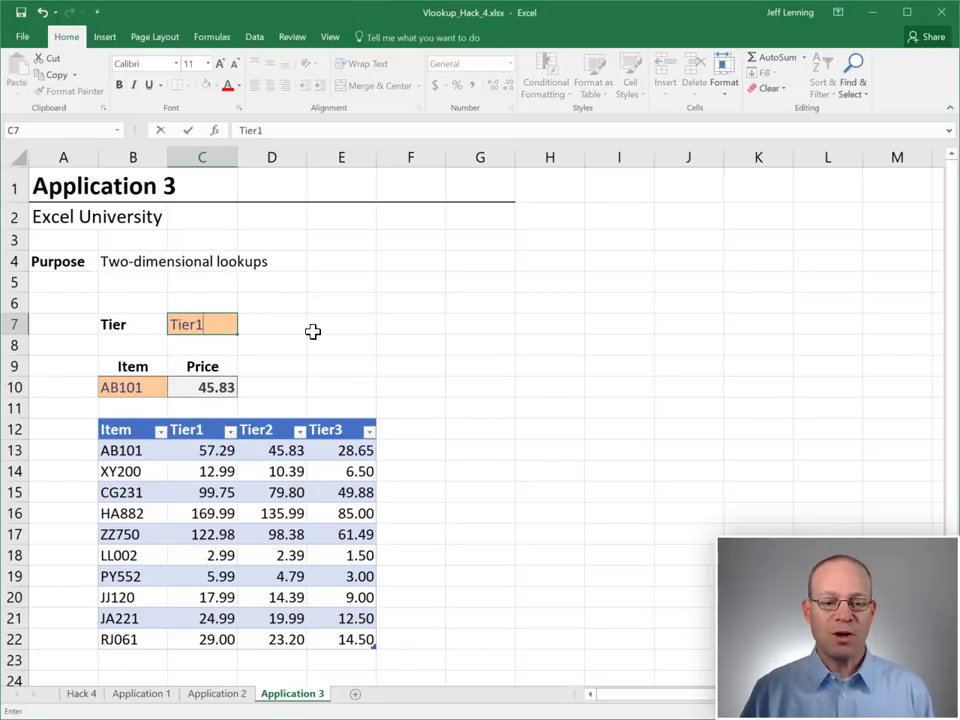
pyautogui.press('Return')
pyautogui.click(205, 388)
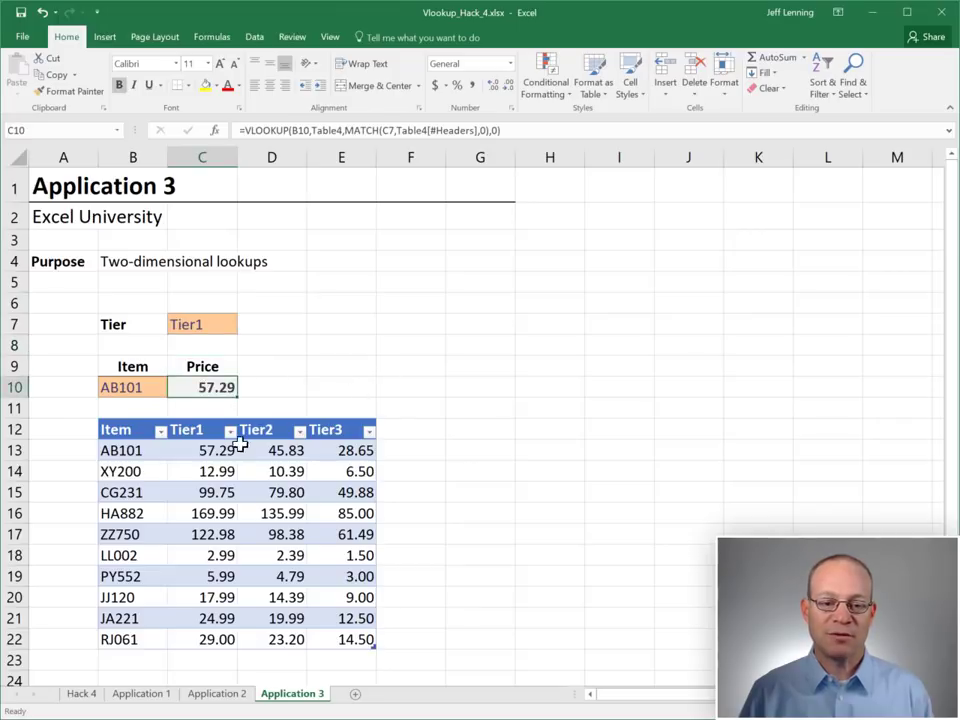
pyautogui.click(220, 450)
# Change the tier in C7 to Tier3 so C10 returns 28.65
pyautogui.click(213, 329)
pyautogui.write('t')
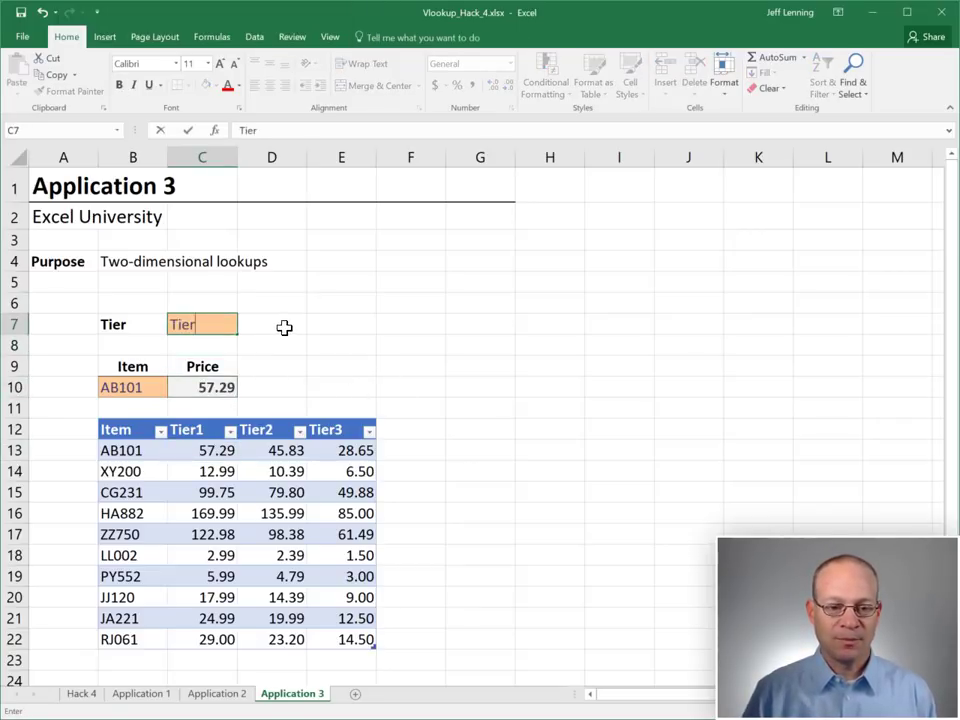
pyautogui.write('ier3')
pyautogui.press('Return')
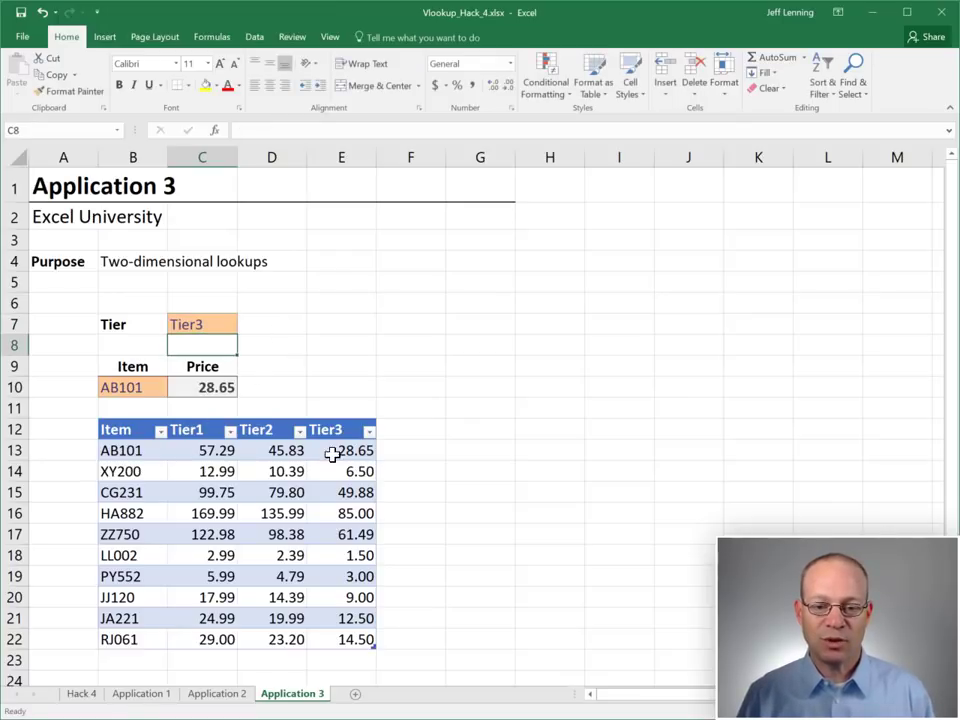
pyautogui.click(201, 390)
pyautogui.moveTo(129, 450); pyautogui.dragTo(135, 639)
pyautogui.moveTo(204, 434); pyautogui.dragTo(347, 433)
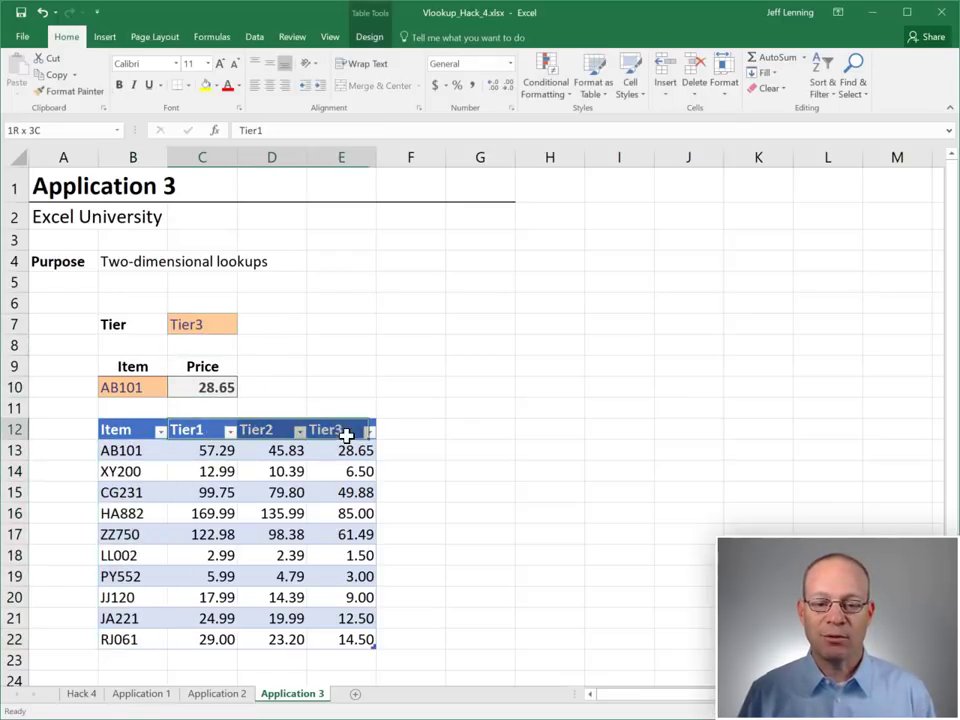
pyautogui.moveTo(193, 446); pyautogui.dragTo(372, 639)
pyautogui.click(194, 451)
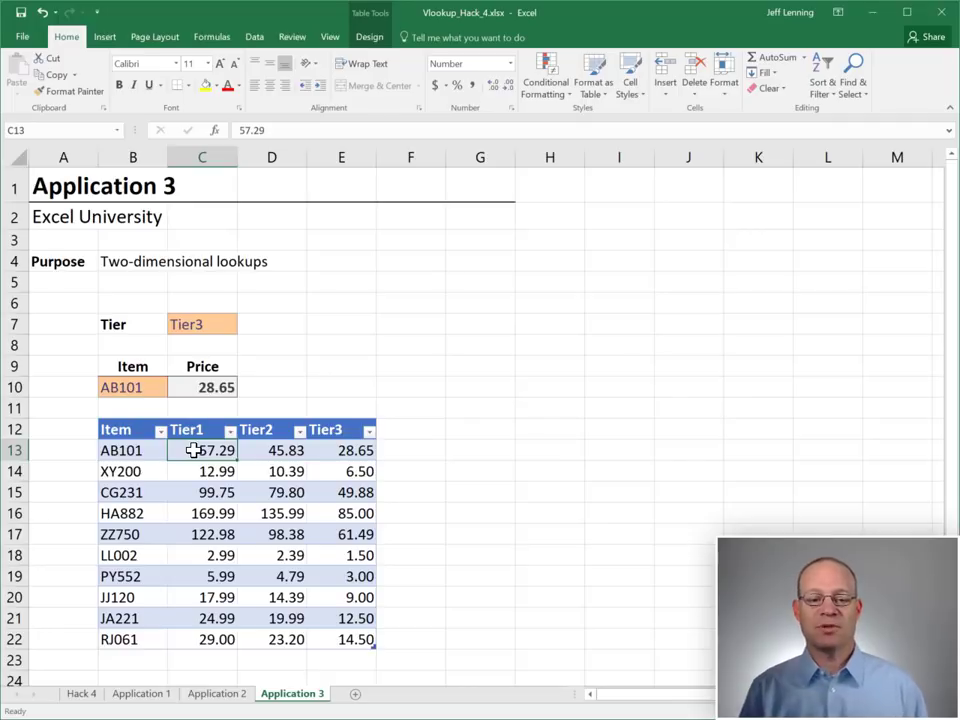
pyautogui.press('Up')
pyautogui.press('Up')
pyautogui.press('Up')
pyautogui.press('F2')
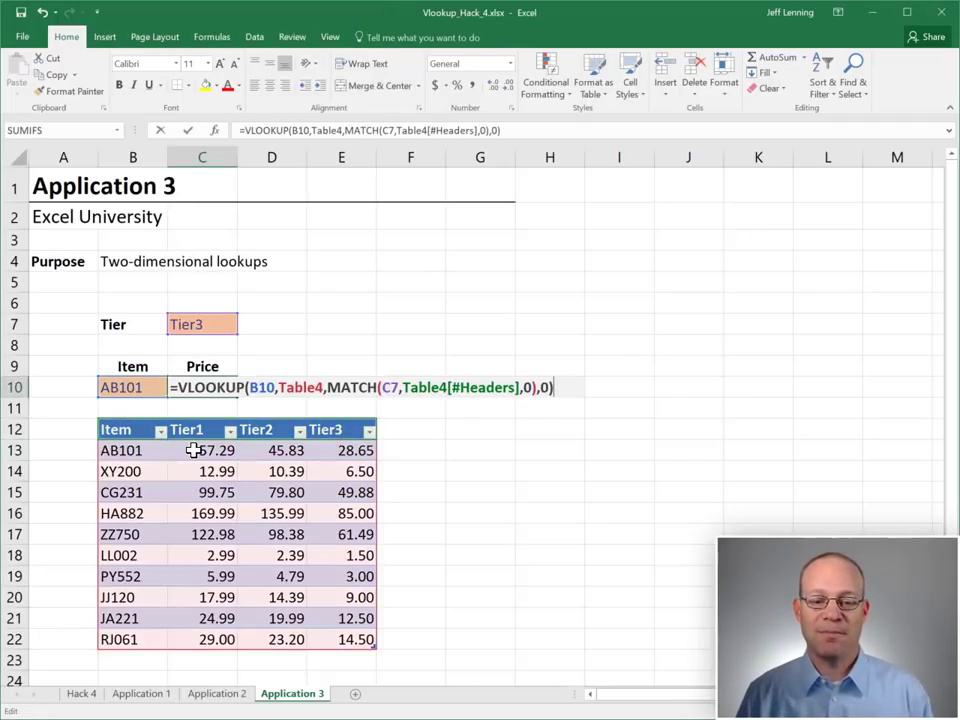